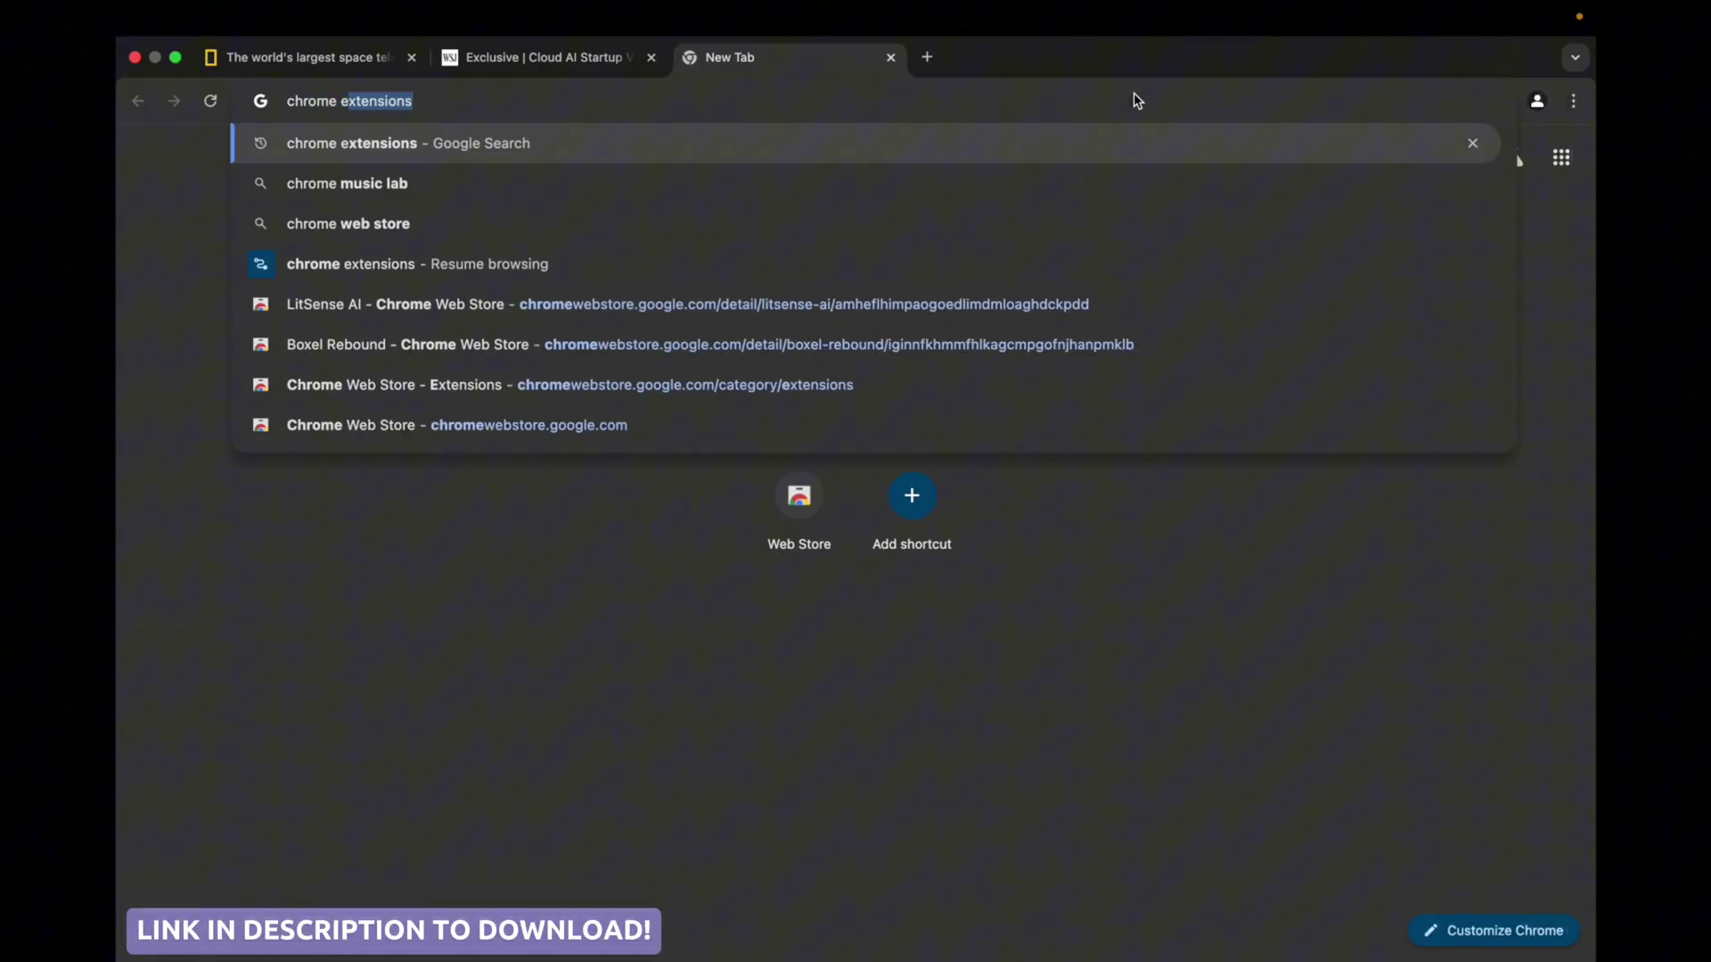
pyautogui.write('xtens')
# Search for Chrome extensions, open the Web Store, and find the LitSense AI listing.
pyautogui.press('Return')
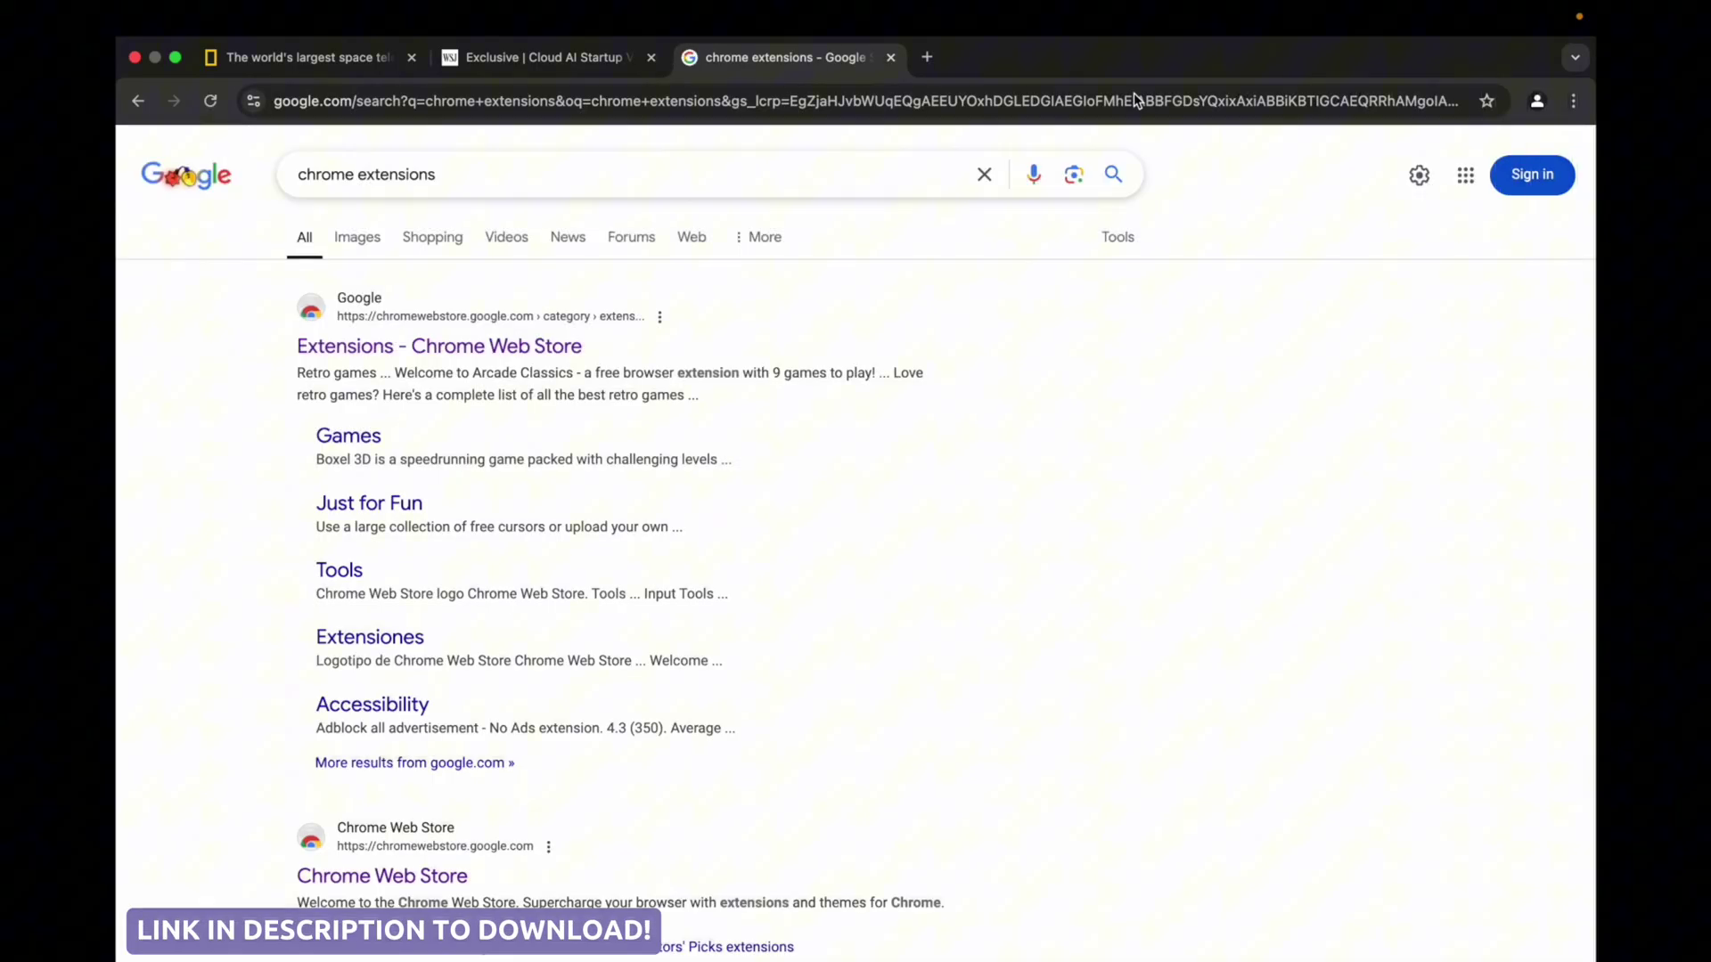
pyautogui.click(547, 346)
pyautogui.click(783, 167)
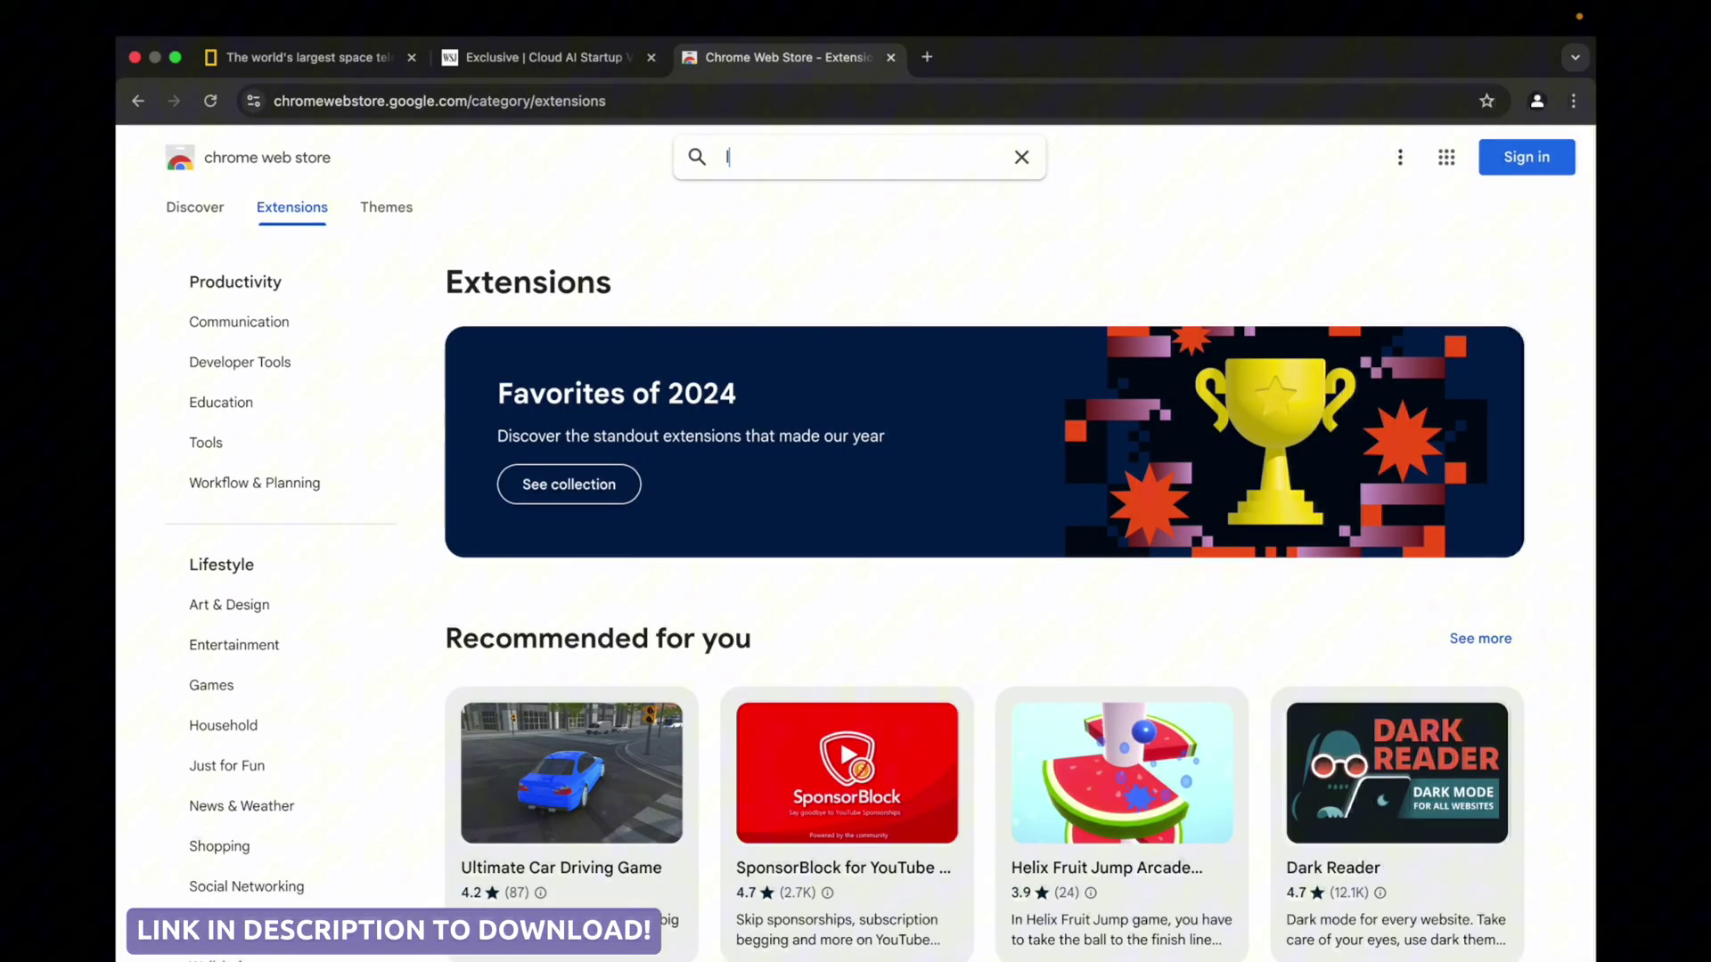
pyautogui.write('litsense')
pyautogui.press('Return')
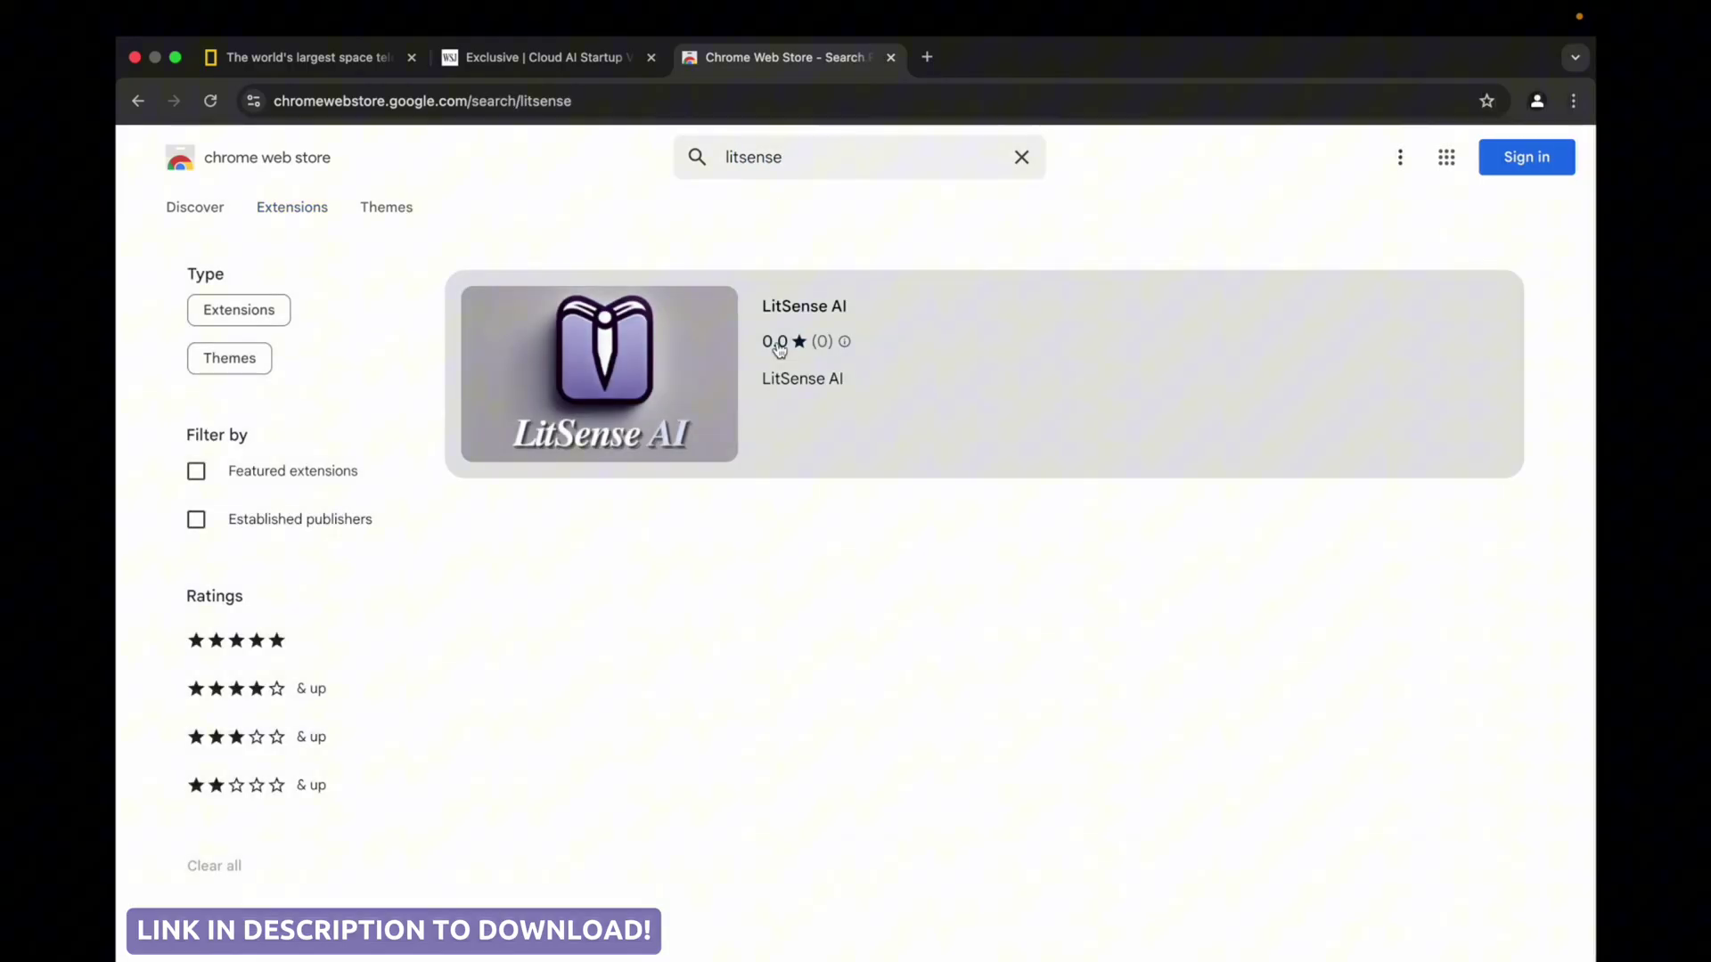
pyautogui.click(779, 450)
# Add LitSense AI to Chrome, confirm the install, and close the Web Store tab.
pyautogui.click(1323, 285)
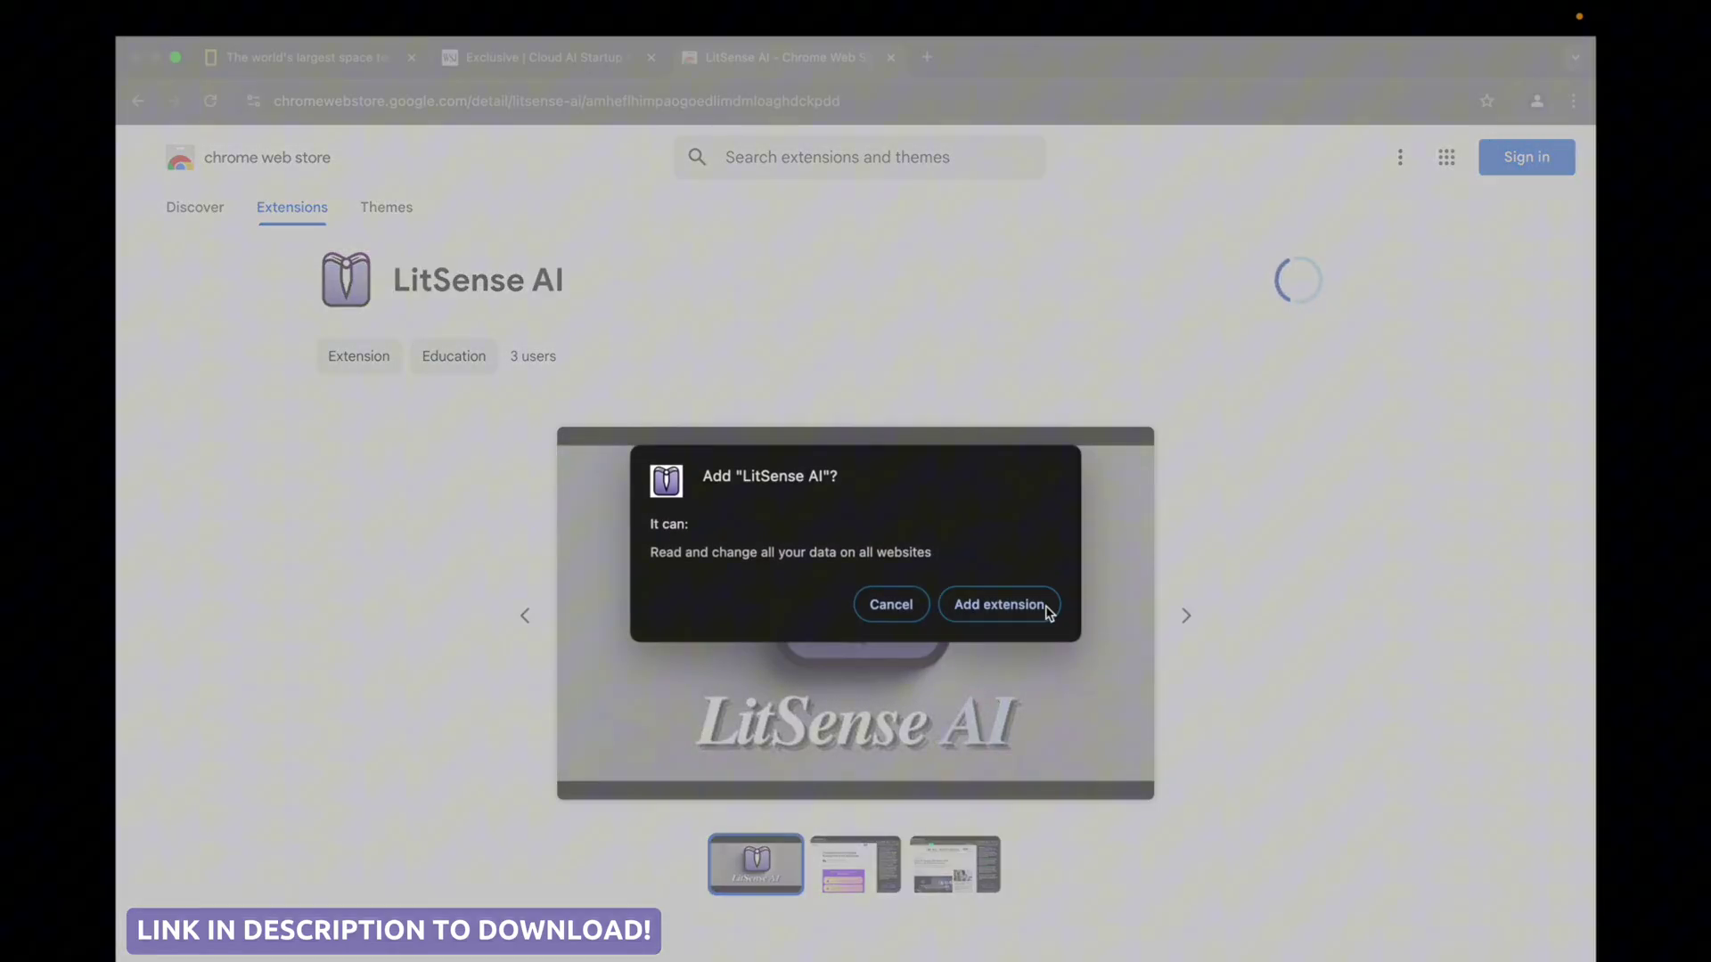
pyautogui.click(1037, 607)
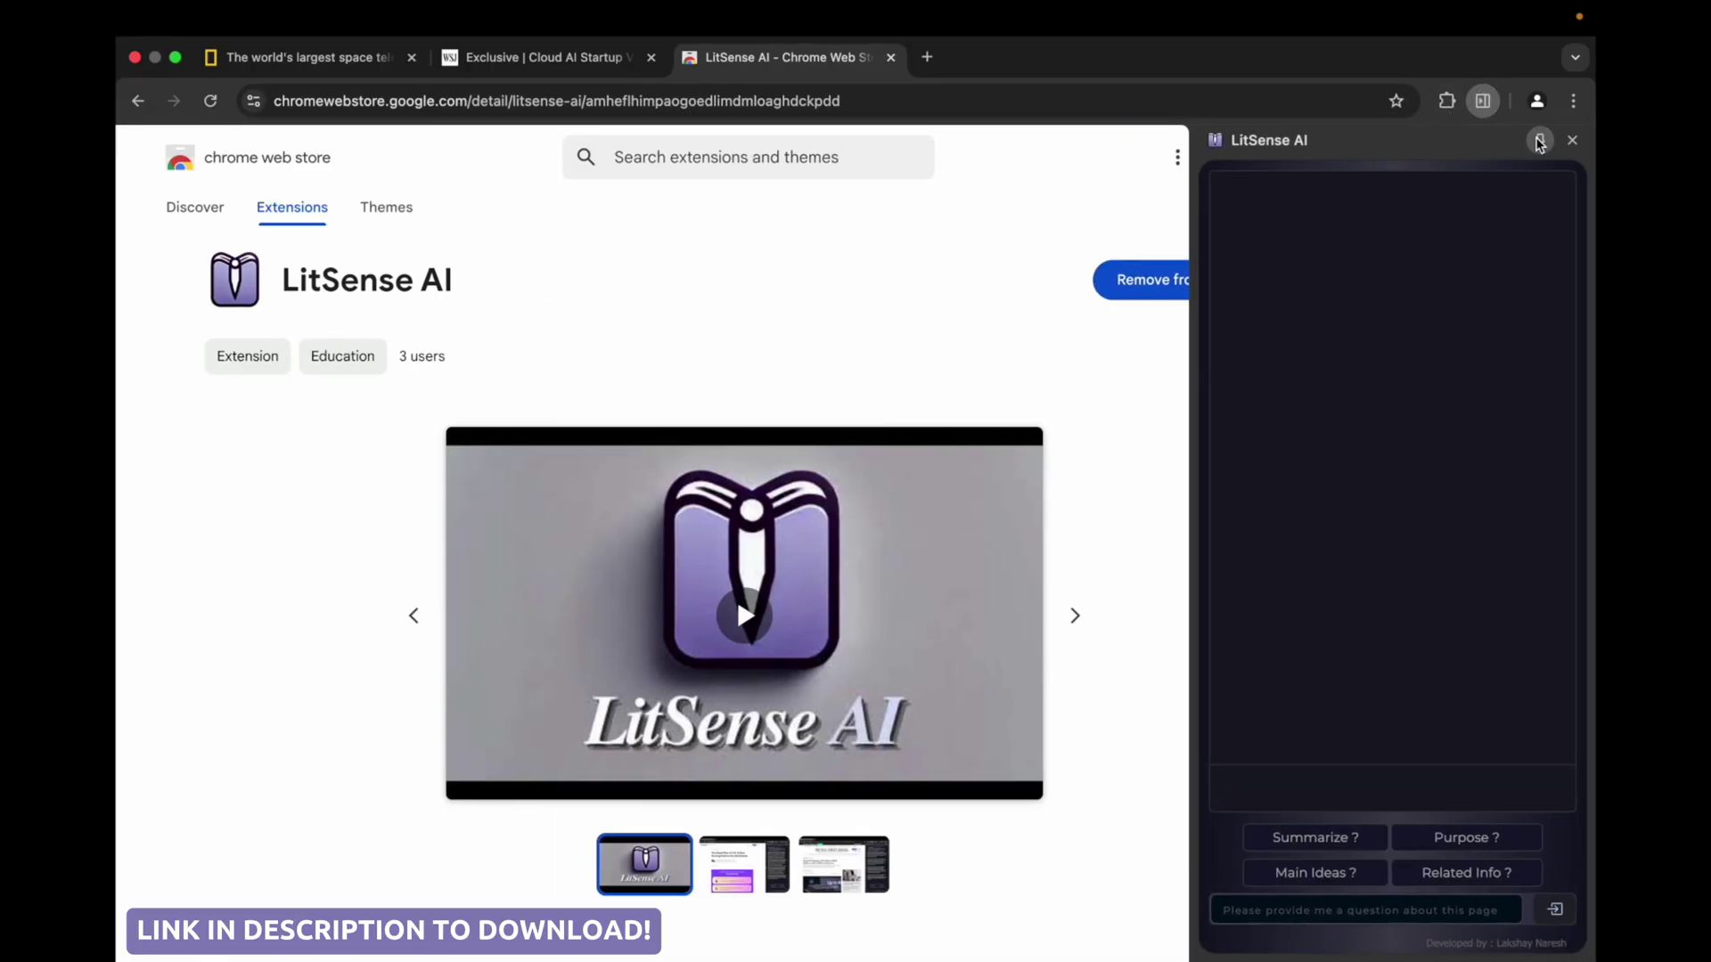
pyautogui.click(1539, 140)
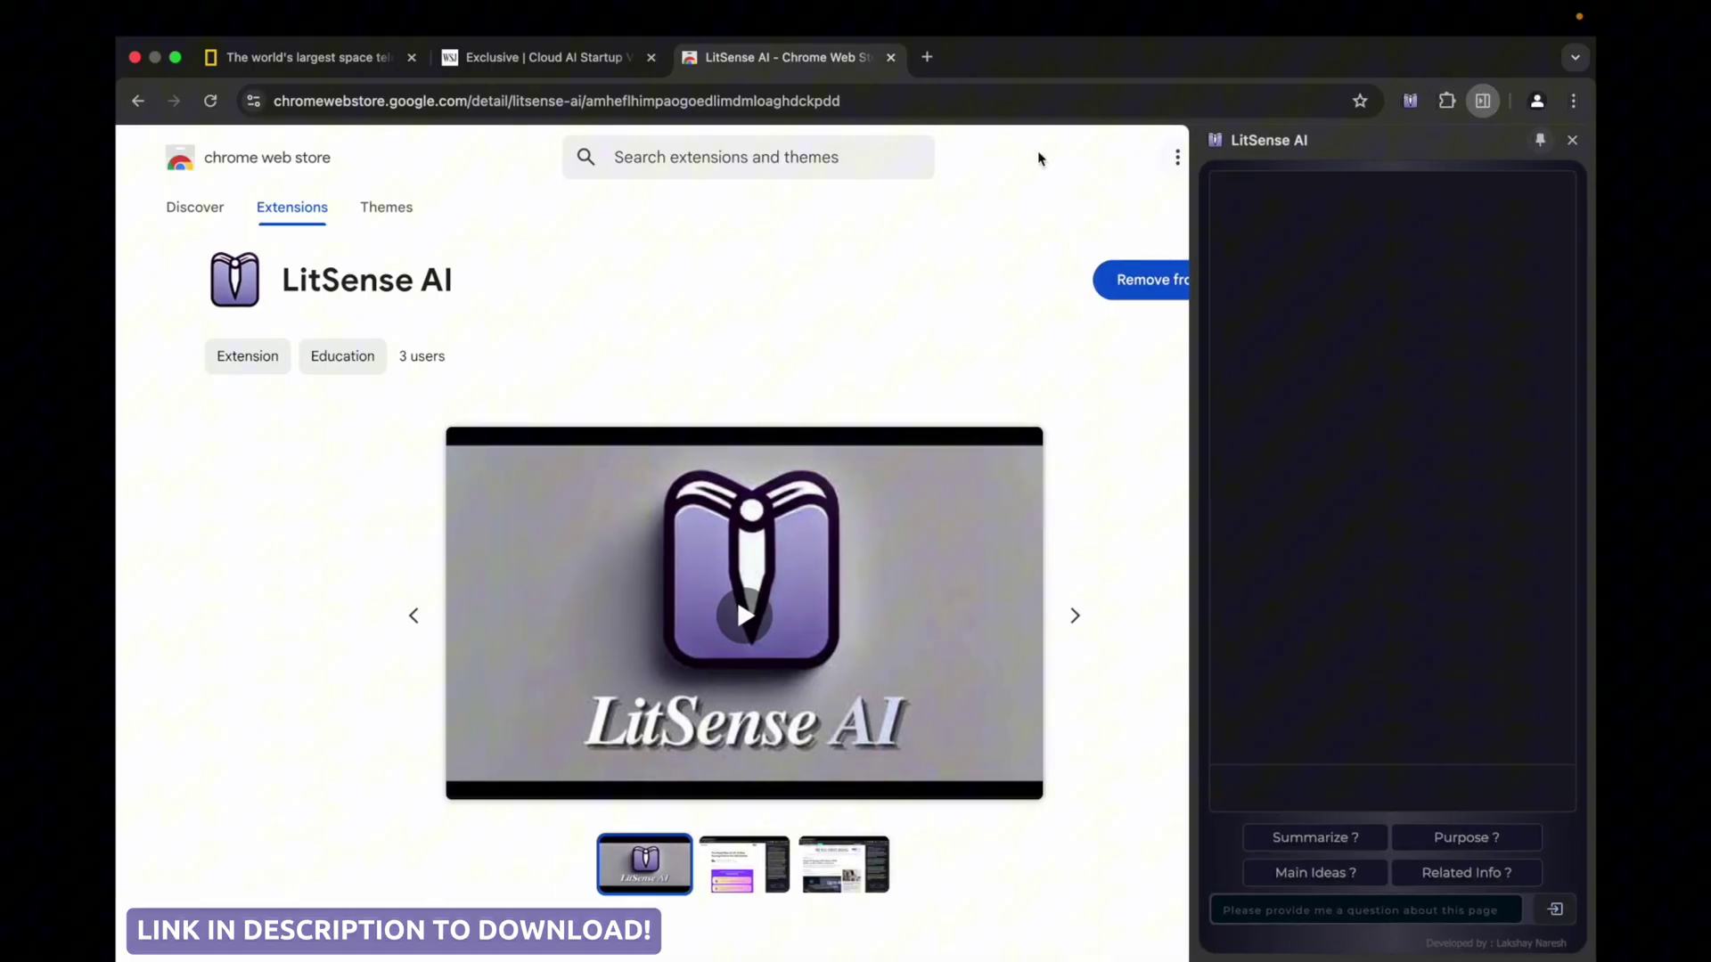
# Return to the National Geographic asteroid-hunter article tab beside the LitSense panel.
pyautogui.click(890, 57)
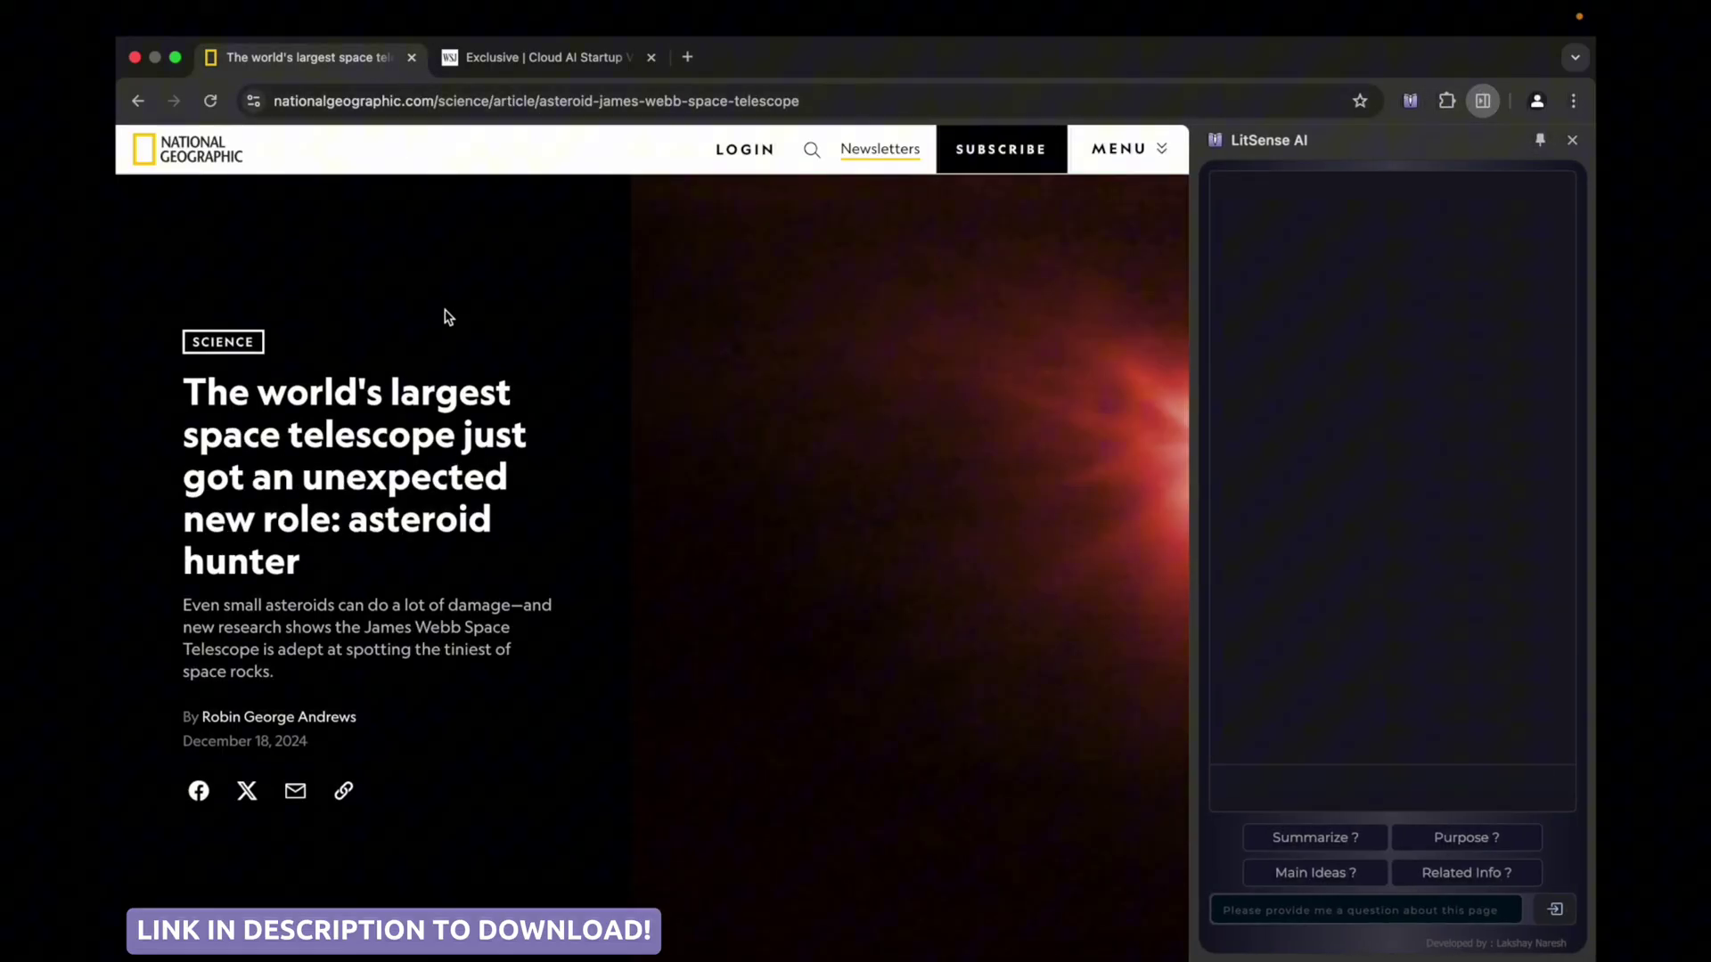
pyautogui.scroll(-2, 529, 382)
pyautogui.scroll(-2, 529, 382)
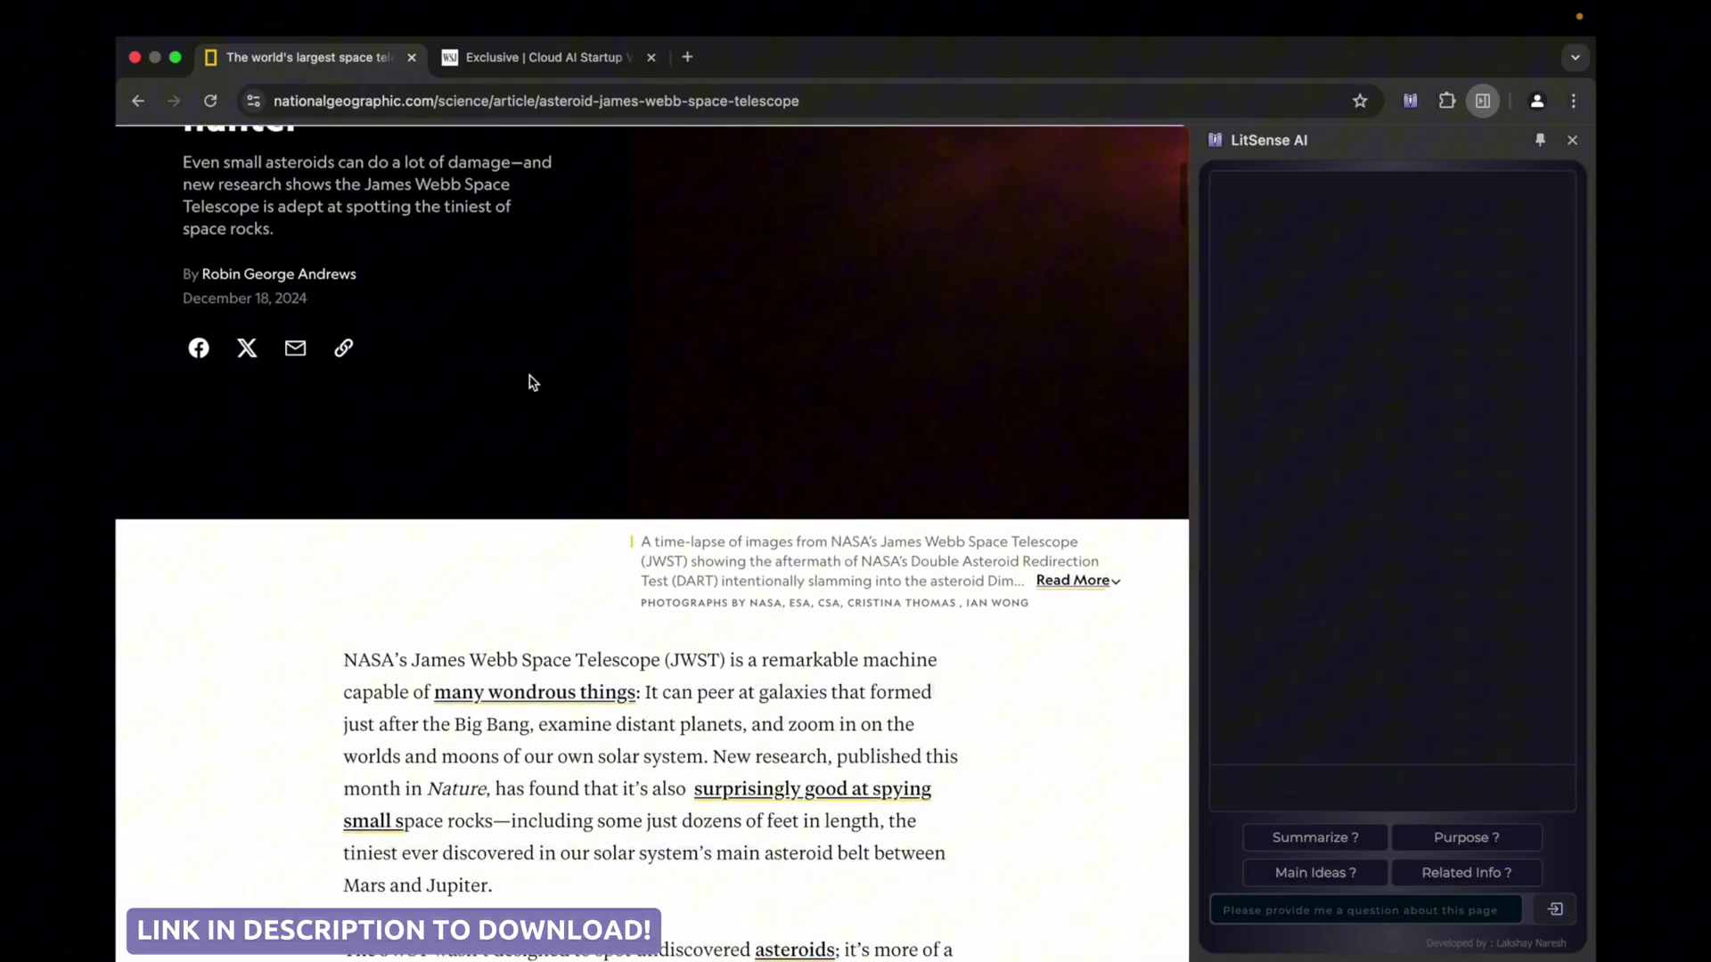
pyautogui.scroll(-3, 528, 383)
pyautogui.scroll(-5, 528, 382)
pyautogui.scroll(-1, 528, 382)
pyautogui.scroll(-3, 528, 382)
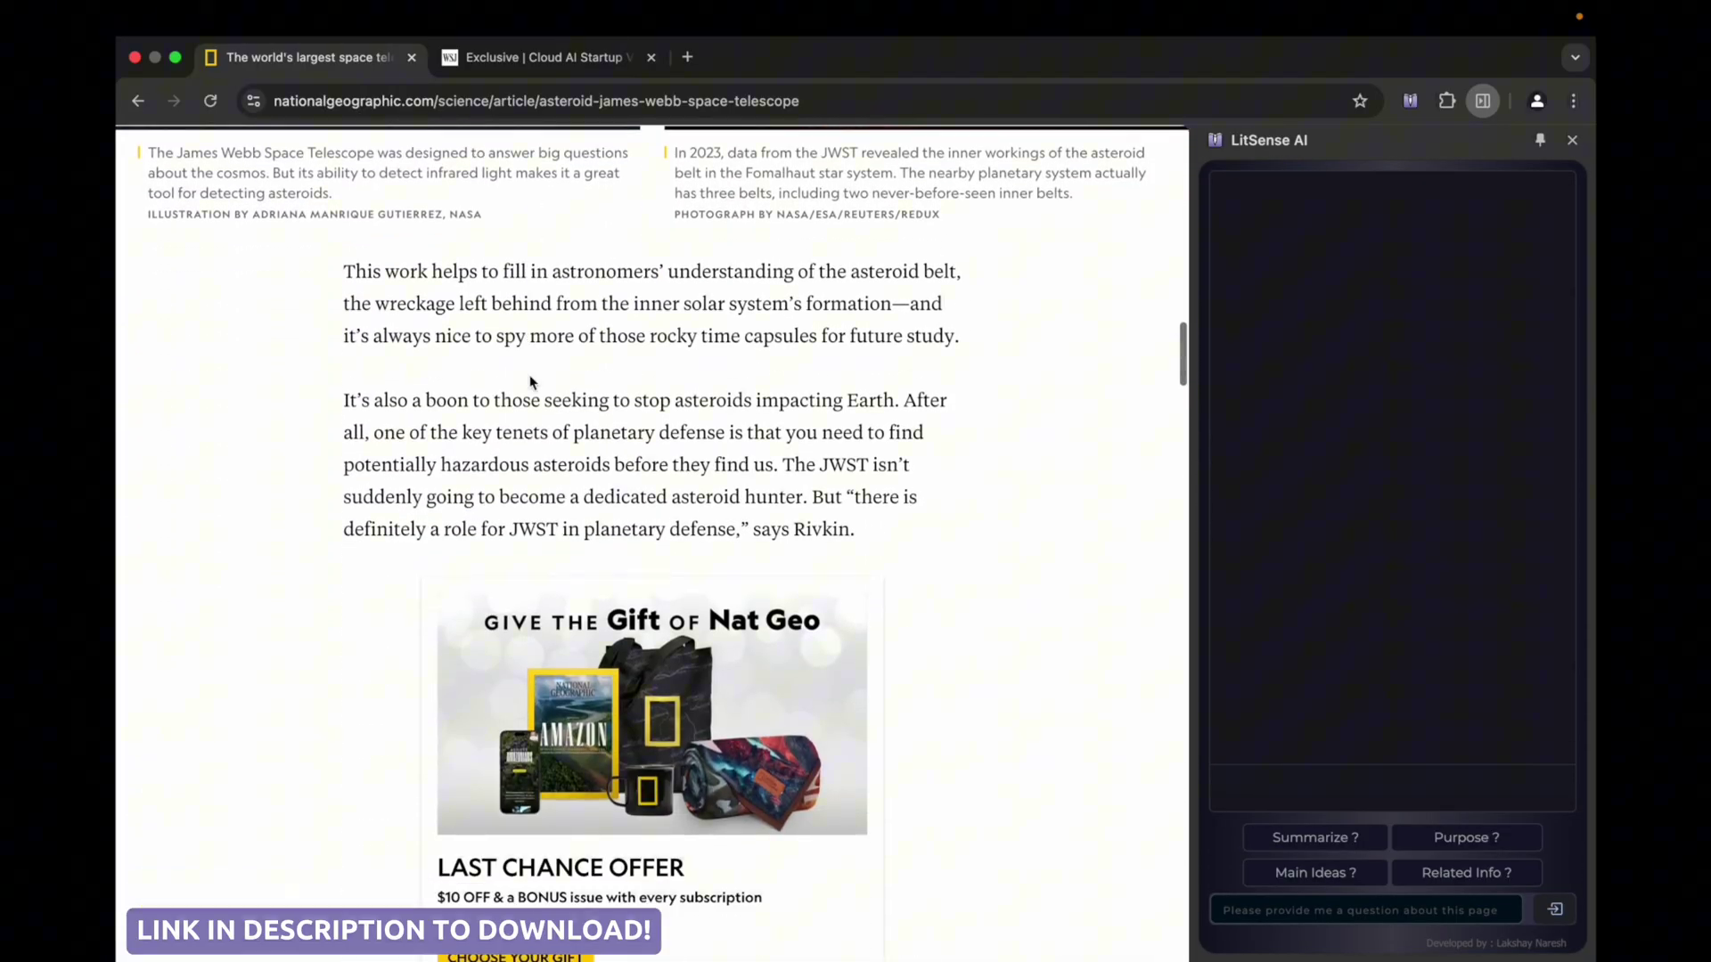
pyautogui.scroll(-3, 529, 383)
pyautogui.scroll(-3, 528, 383)
pyautogui.scroll(-1, 528, 382)
pyautogui.scroll(1, 529, 375)
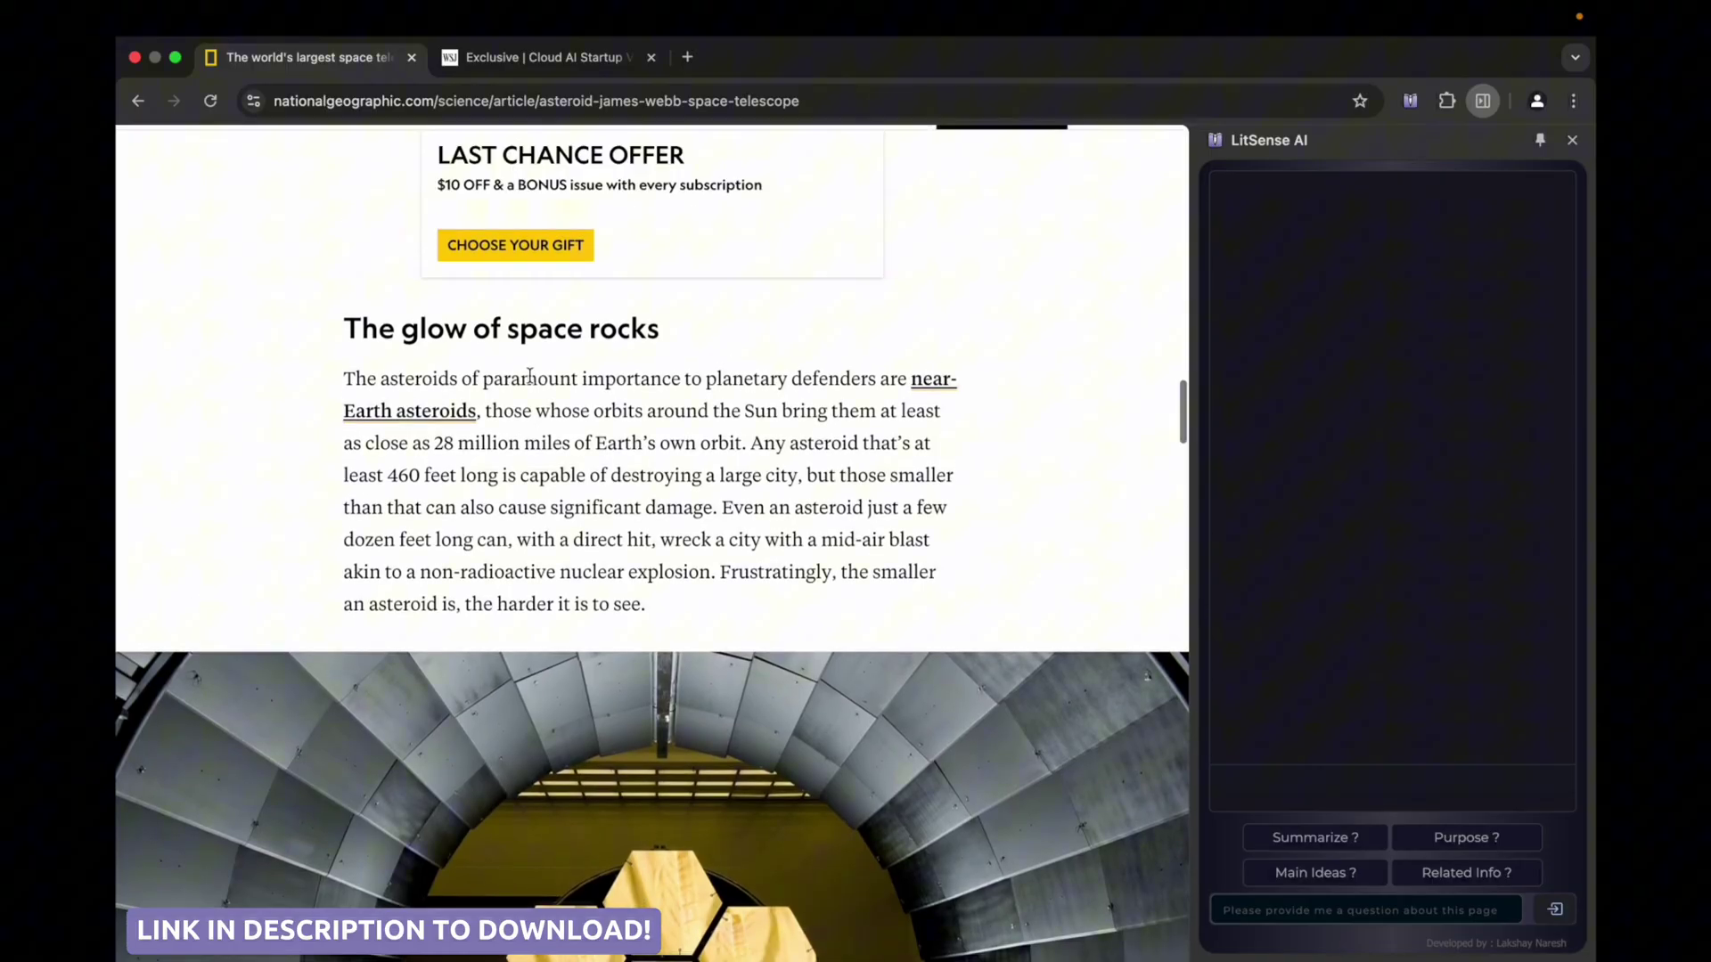
pyautogui.scroll(8, 529, 374)
pyautogui.scroll(3, 529, 375)
pyautogui.scroll(6, 529, 374)
pyautogui.scroll(2, 529, 374)
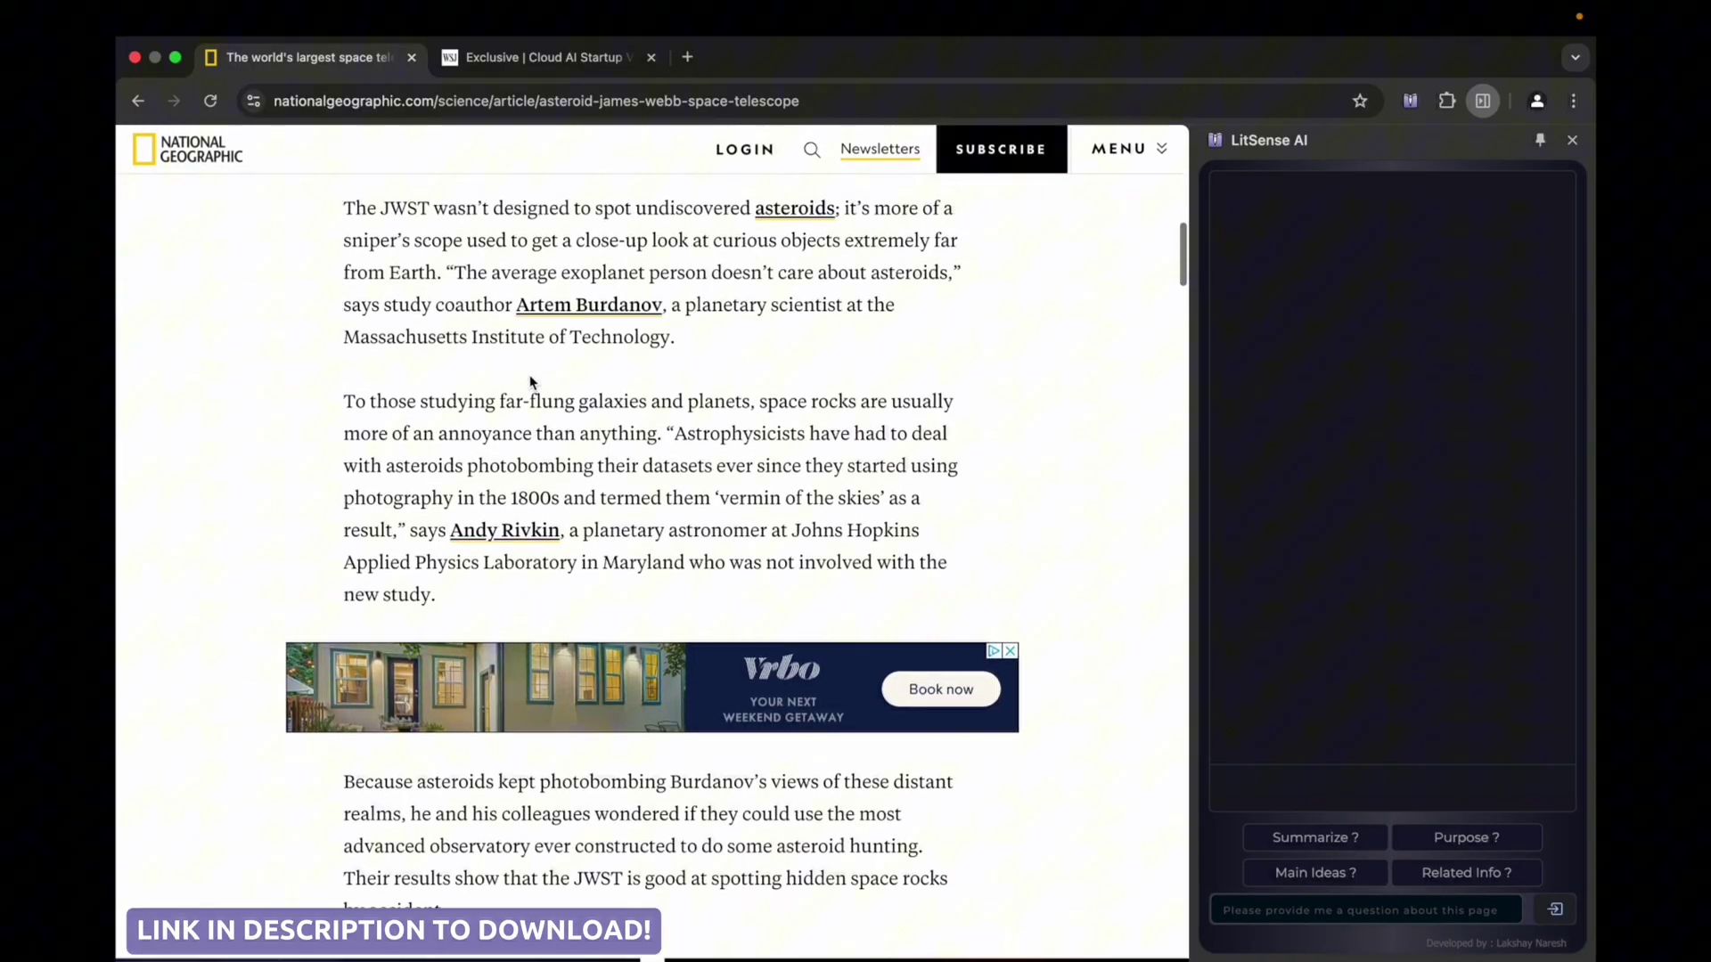
pyautogui.scroll(3, 529, 374)
pyautogui.scroll(3, 529, 375)
pyautogui.scroll(2, 529, 384)
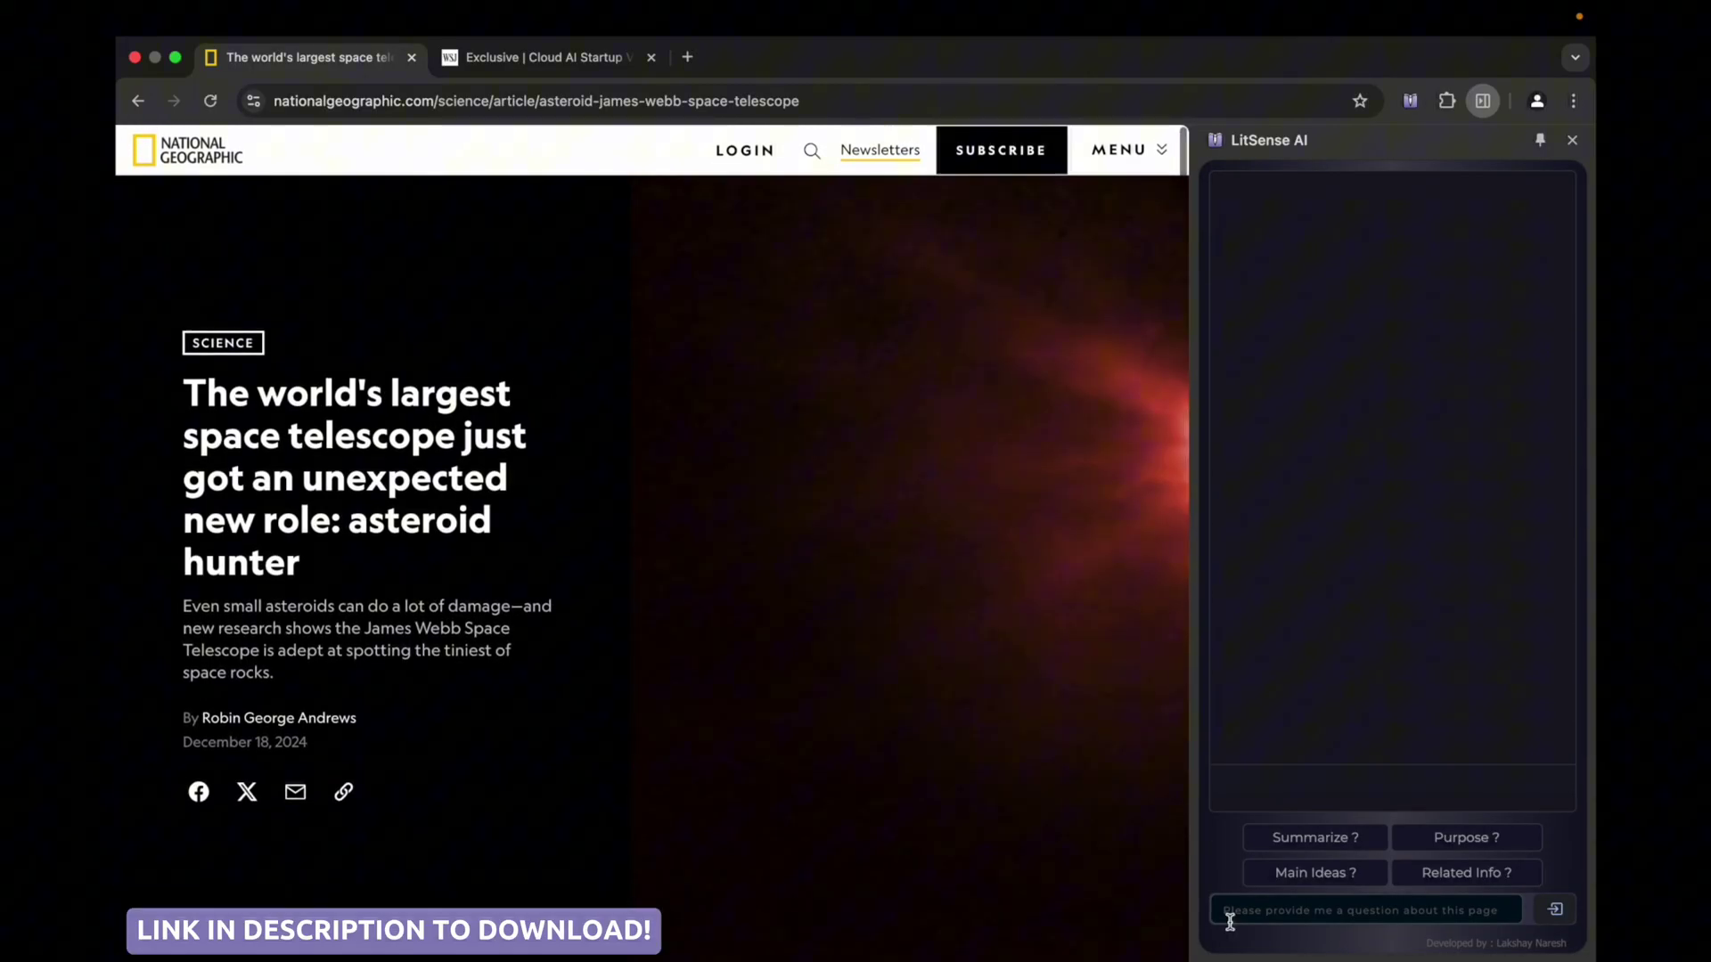
# Request a LitSense Summarize answer, then the Main Ideas list, for the JWST article.
pyautogui.click(1310, 838)
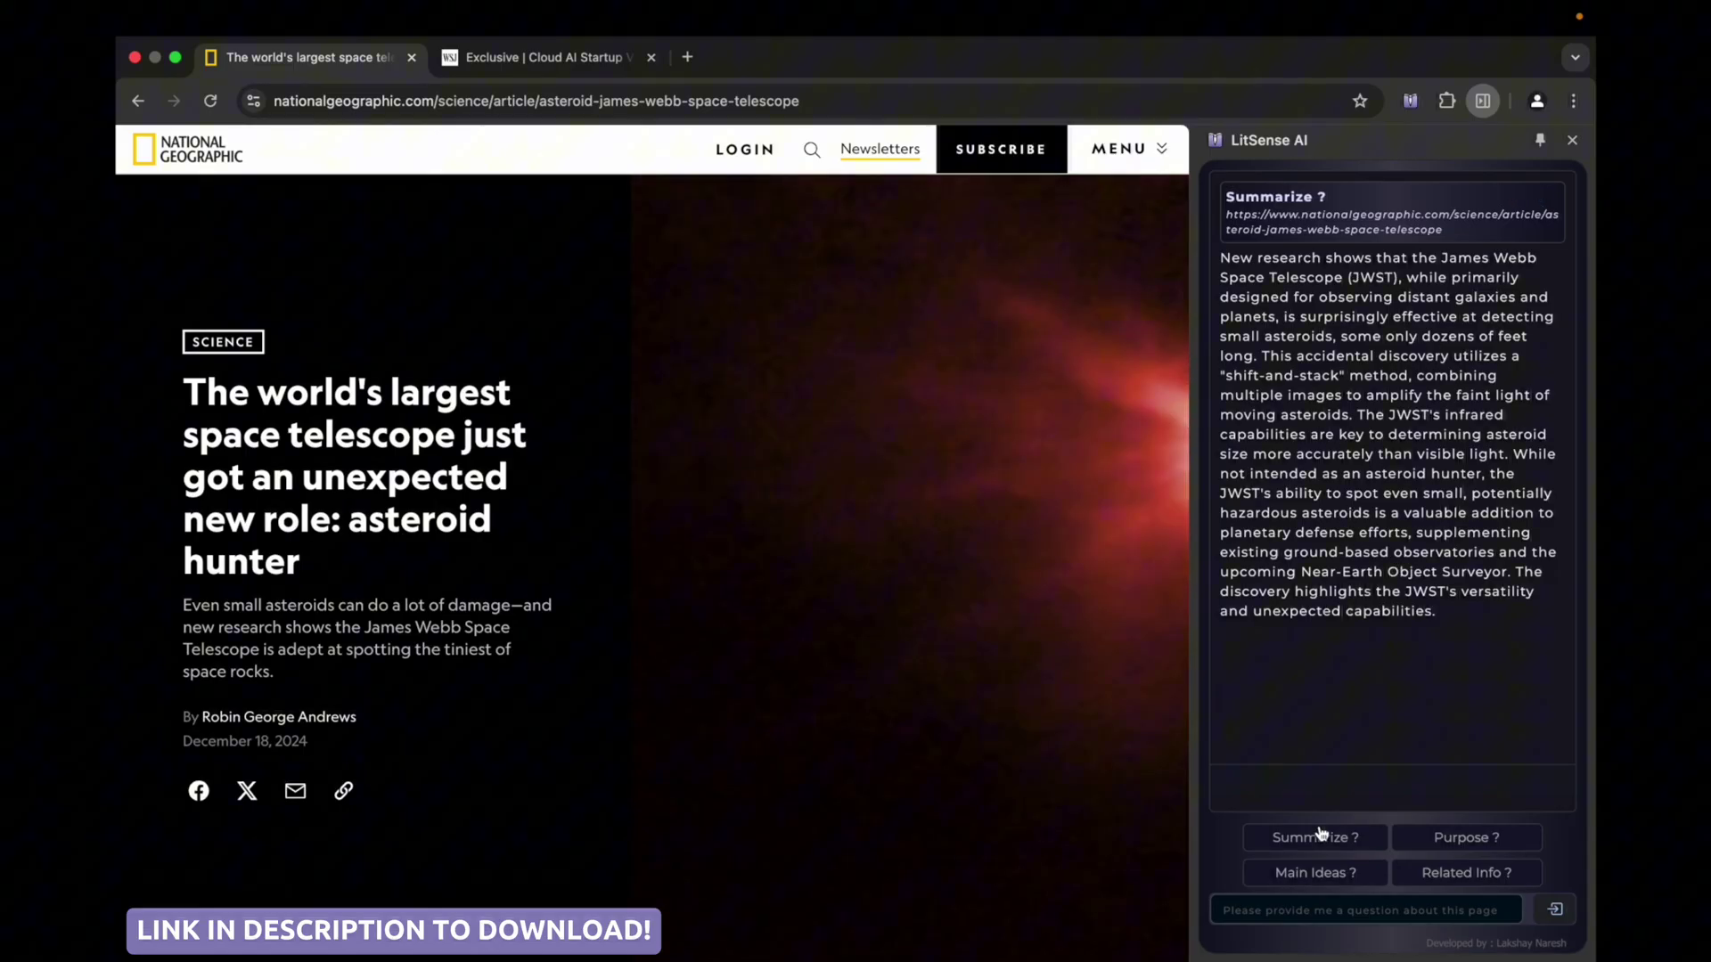
pyautogui.click(1314, 874)
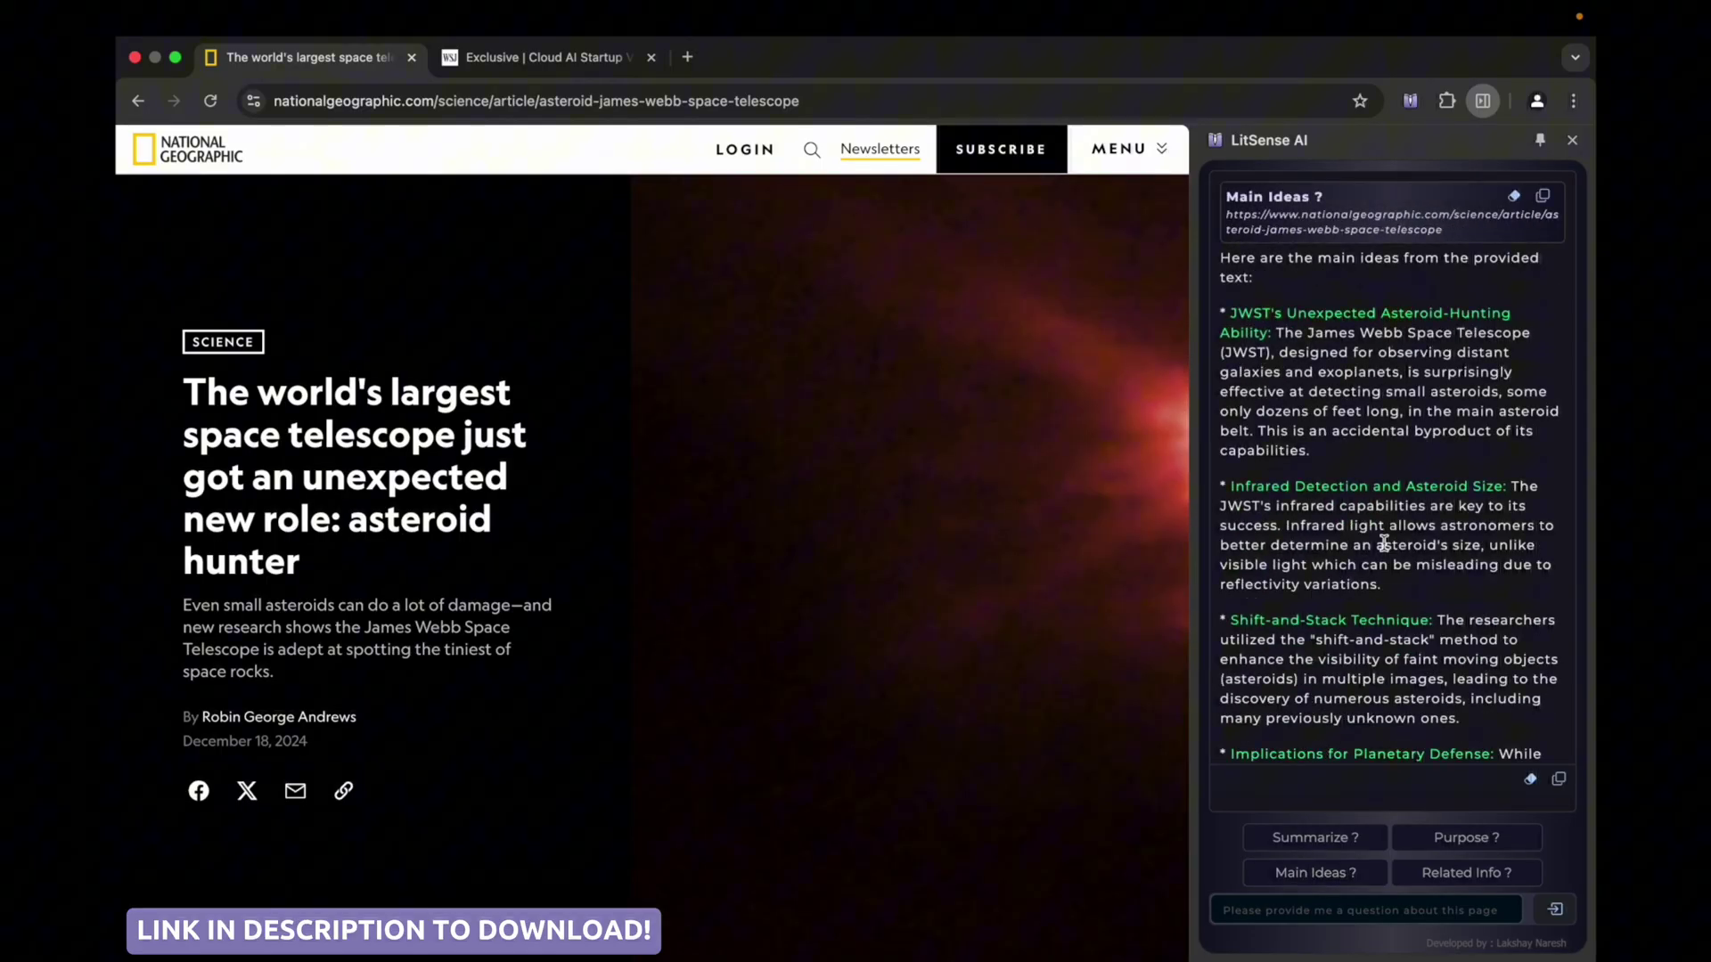
pyautogui.scroll(-1, 1383, 541)
pyautogui.scroll(-3, 1390, 555)
pyautogui.scroll(-5, 1397, 569)
pyautogui.scroll(-2, 1406, 585)
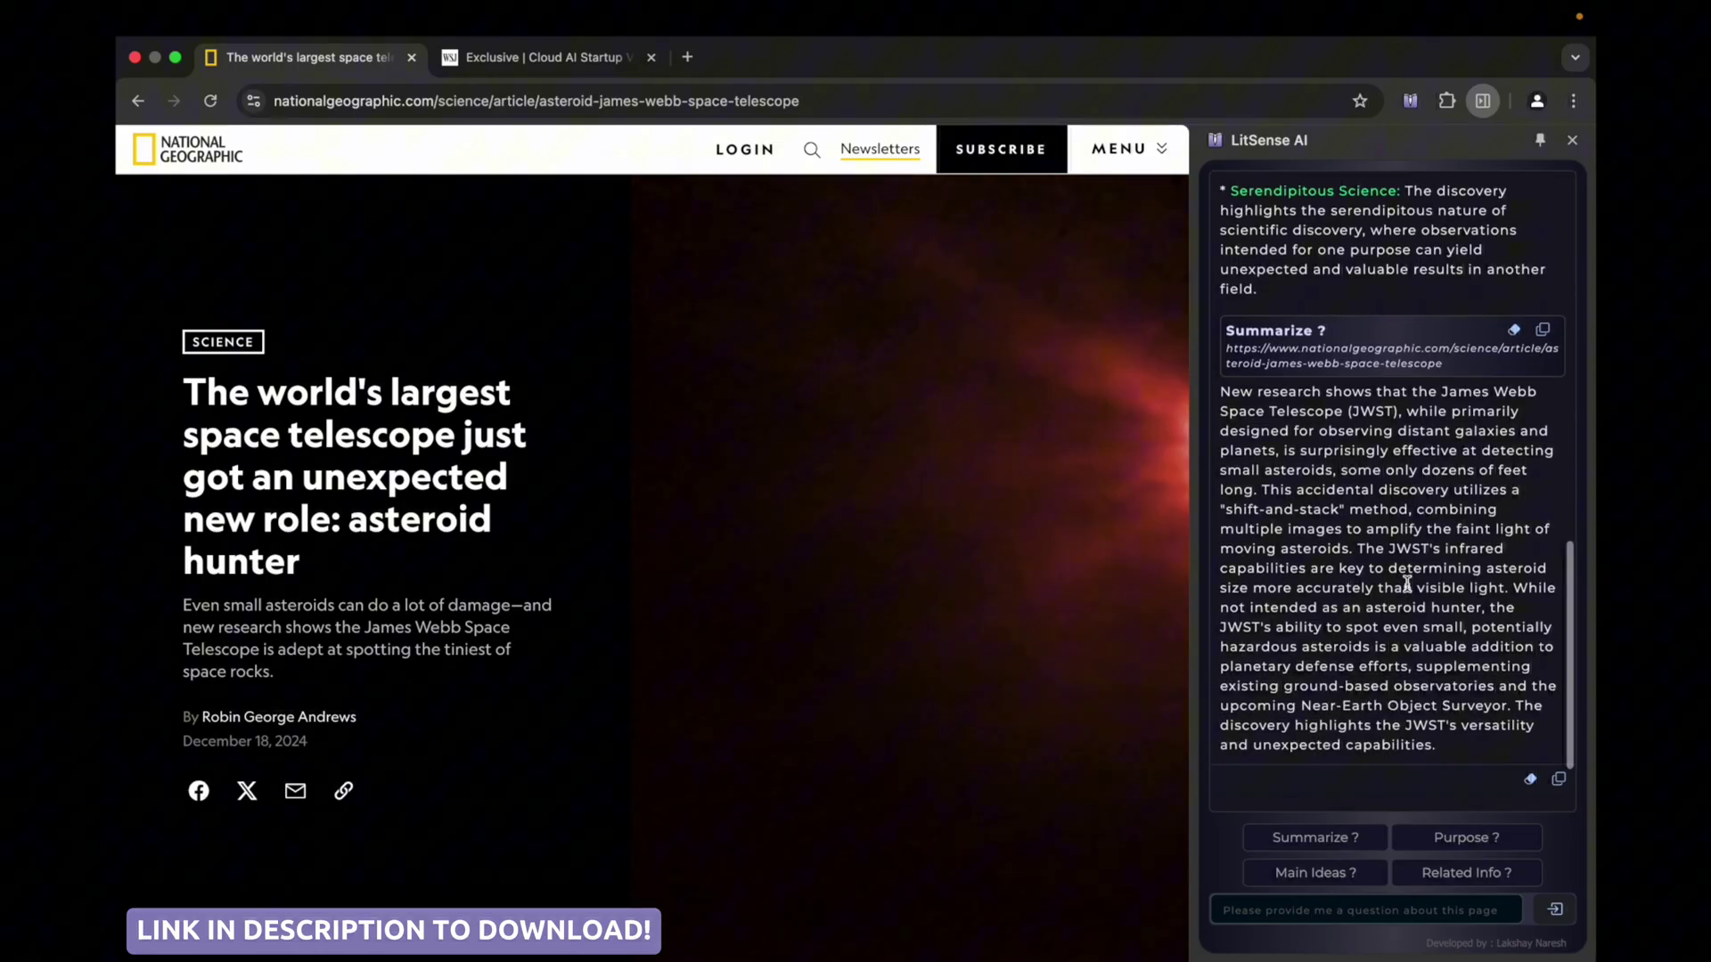
pyautogui.scroll(3, 1406, 584)
pyautogui.scroll(3, 1407, 583)
pyautogui.scroll(3, 1407, 585)
pyautogui.scroll(2, 1405, 587)
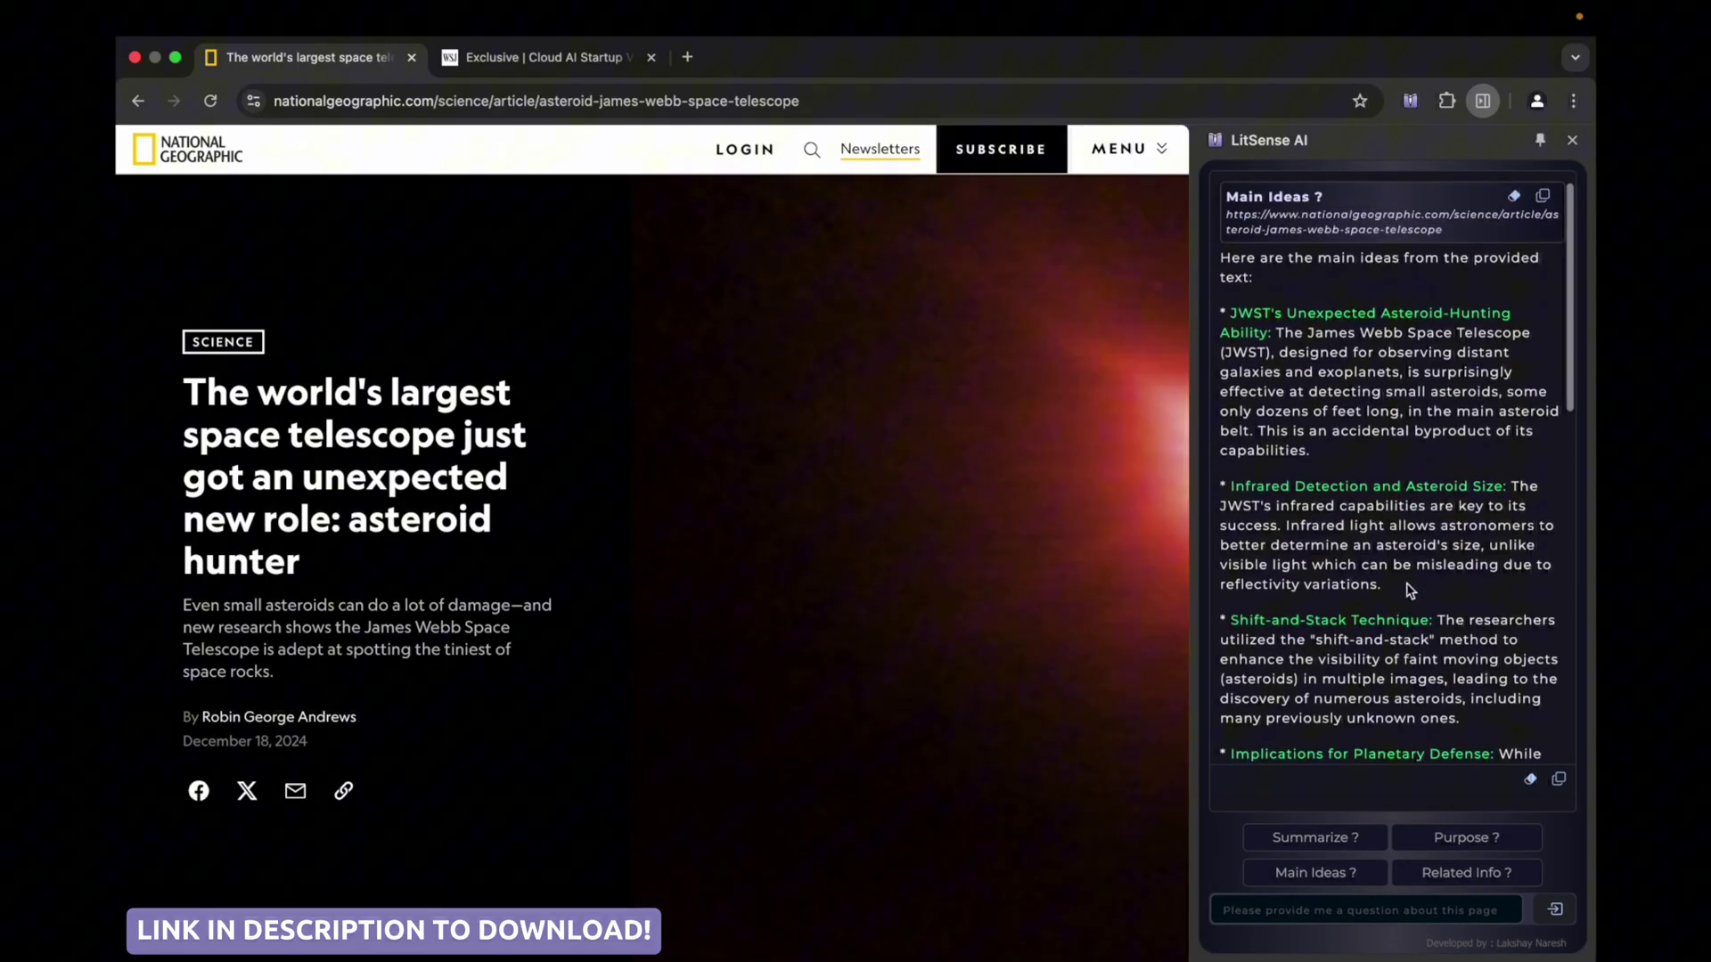
pyautogui.scroll(-5, 773, 670)
pyautogui.scroll(-5, 772, 669)
pyautogui.scroll(-1, 772, 670)
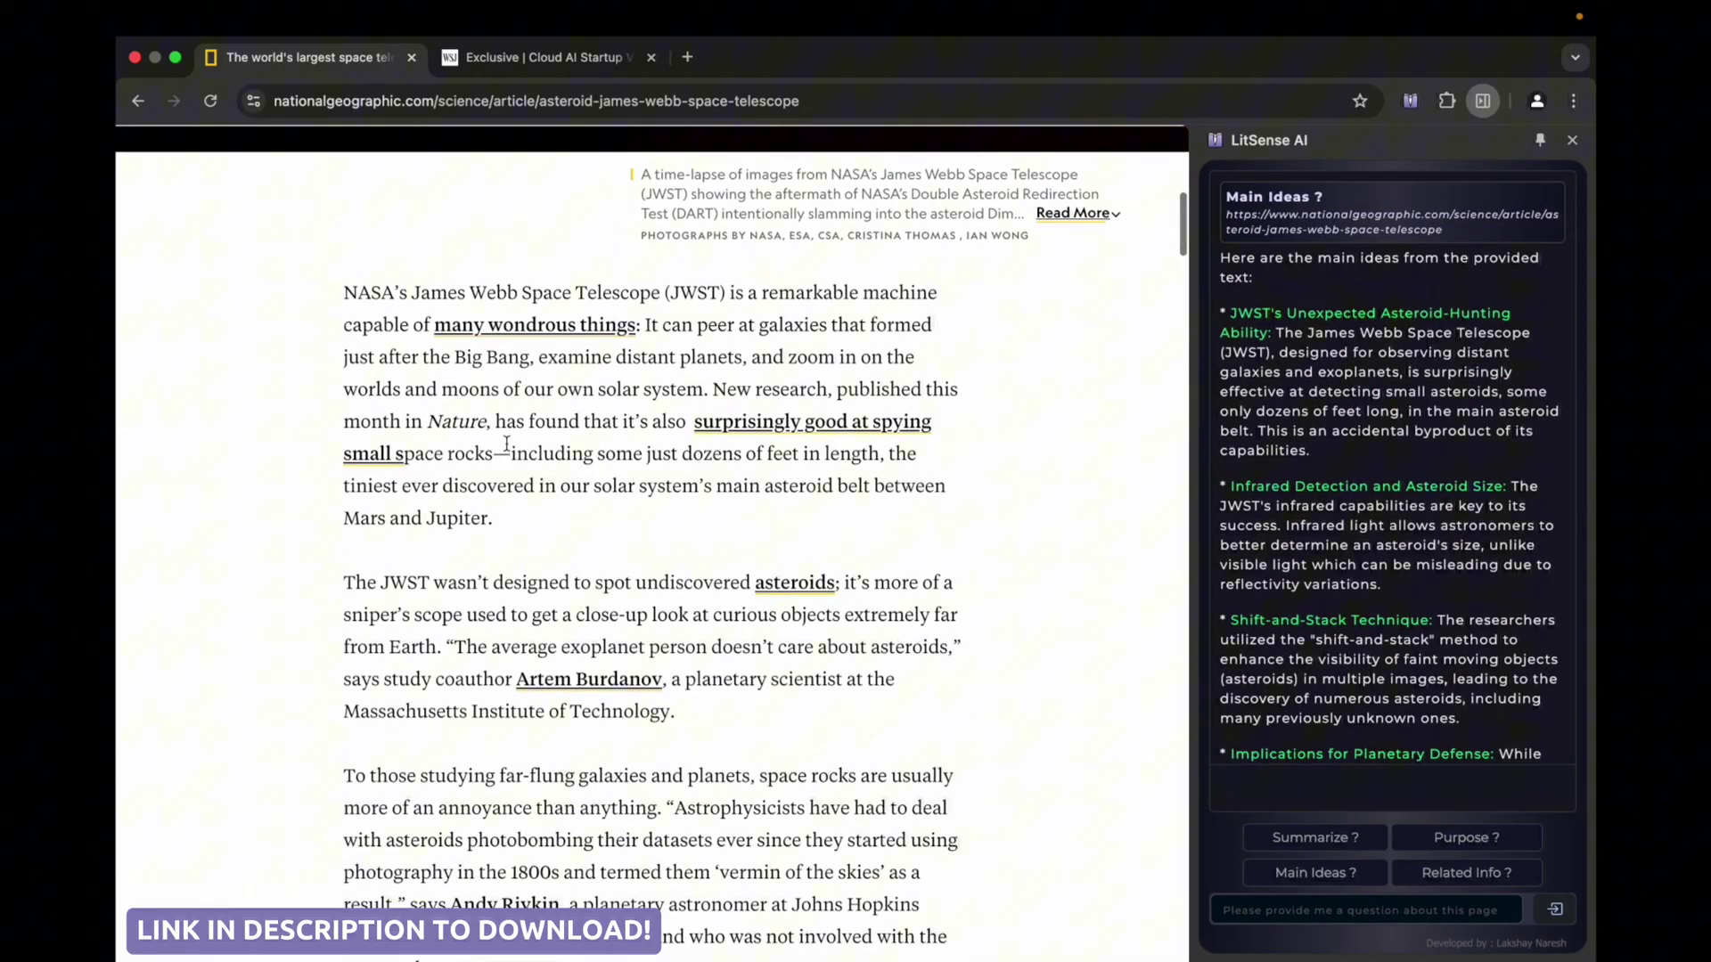
# Select the JWST first paragraph and send it to LitSense AI via Open Selected Text.
pyautogui.tripleClick(495, 420)
pyautogui.rightClick(495, 419)
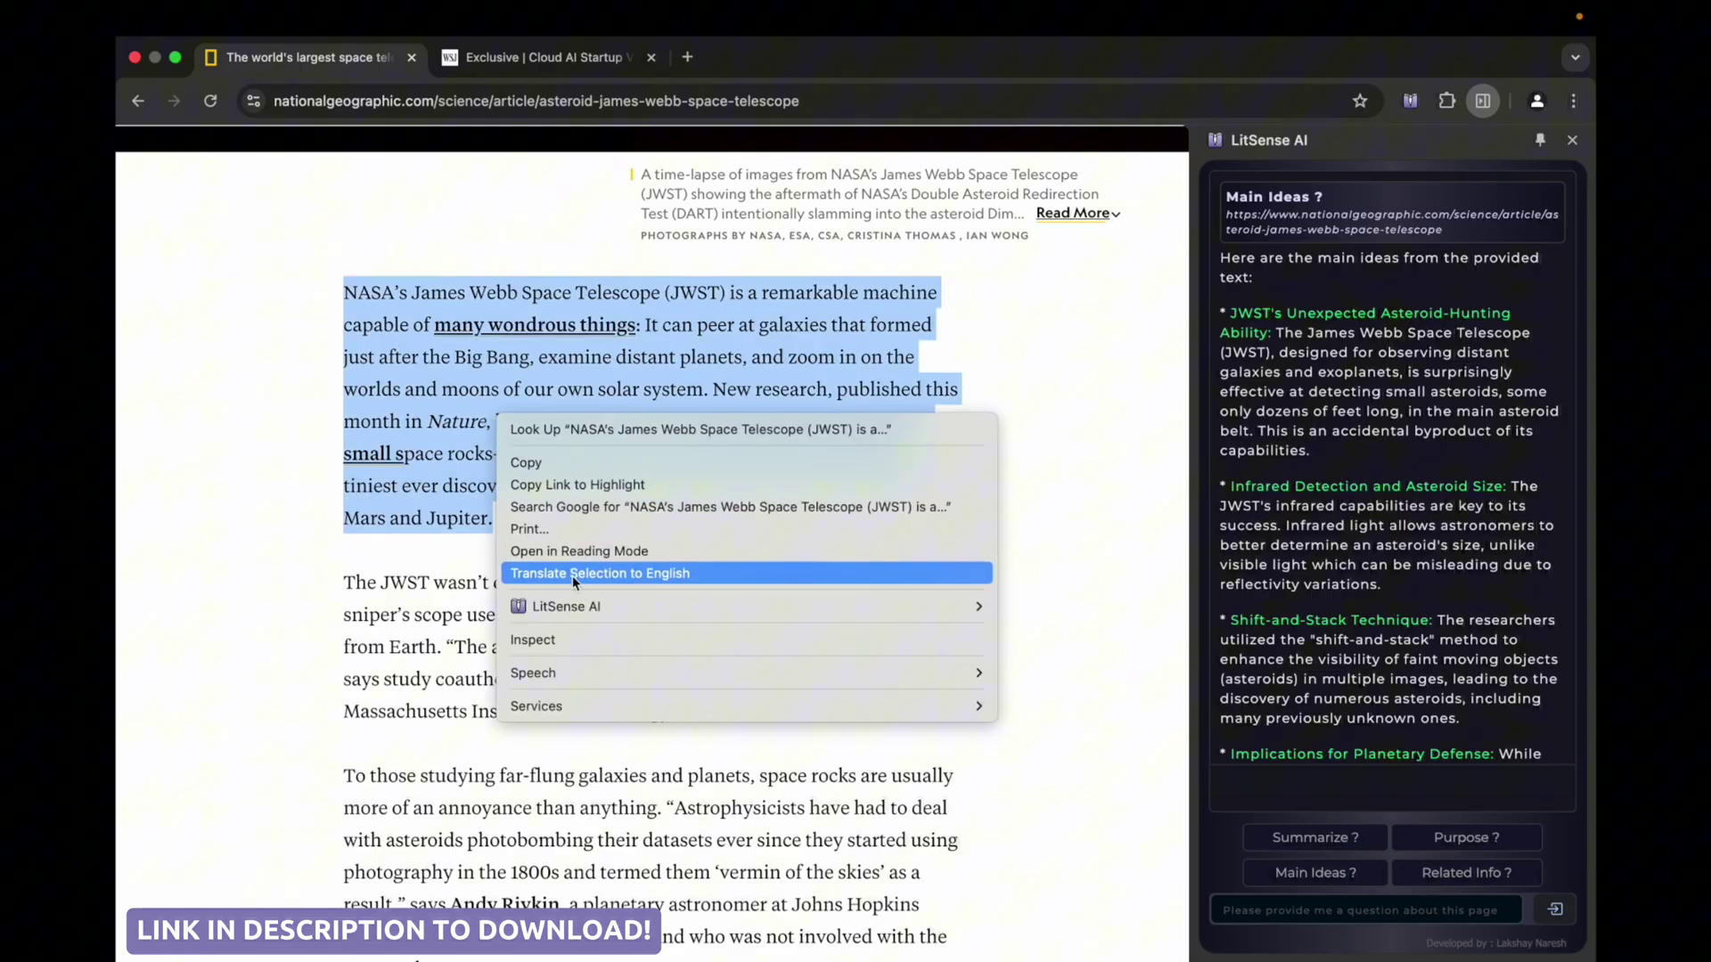
pyautogui.click(1046, 633)
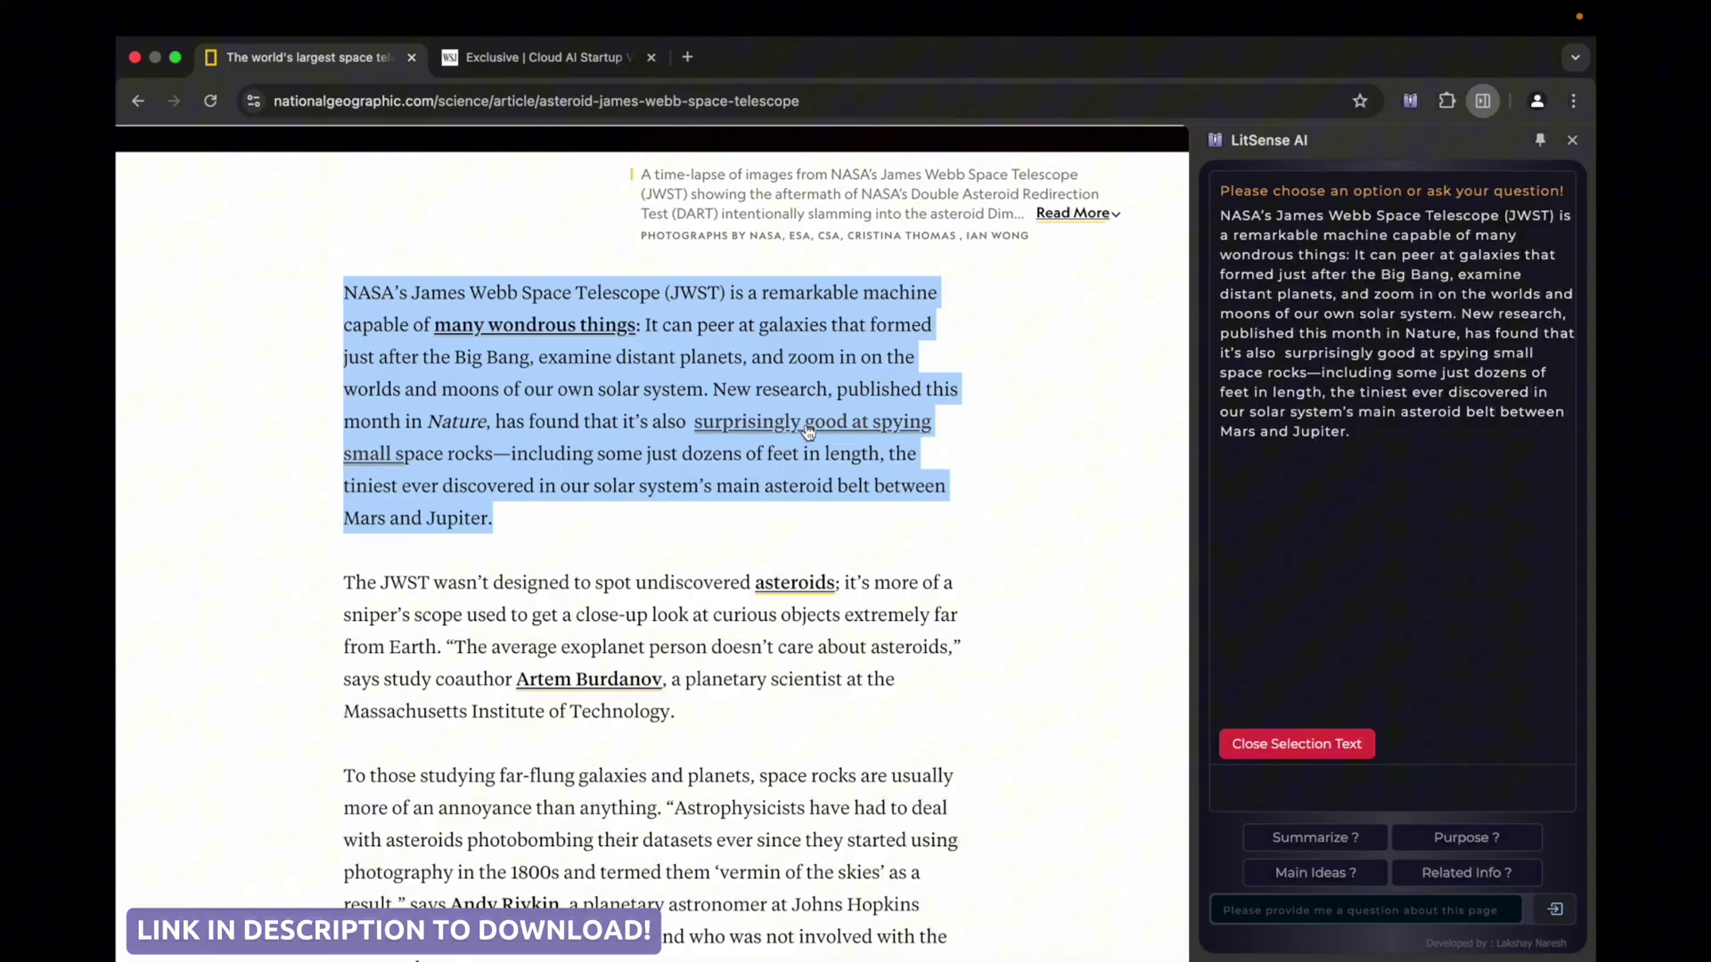
pyautogui.click(1316, 744)
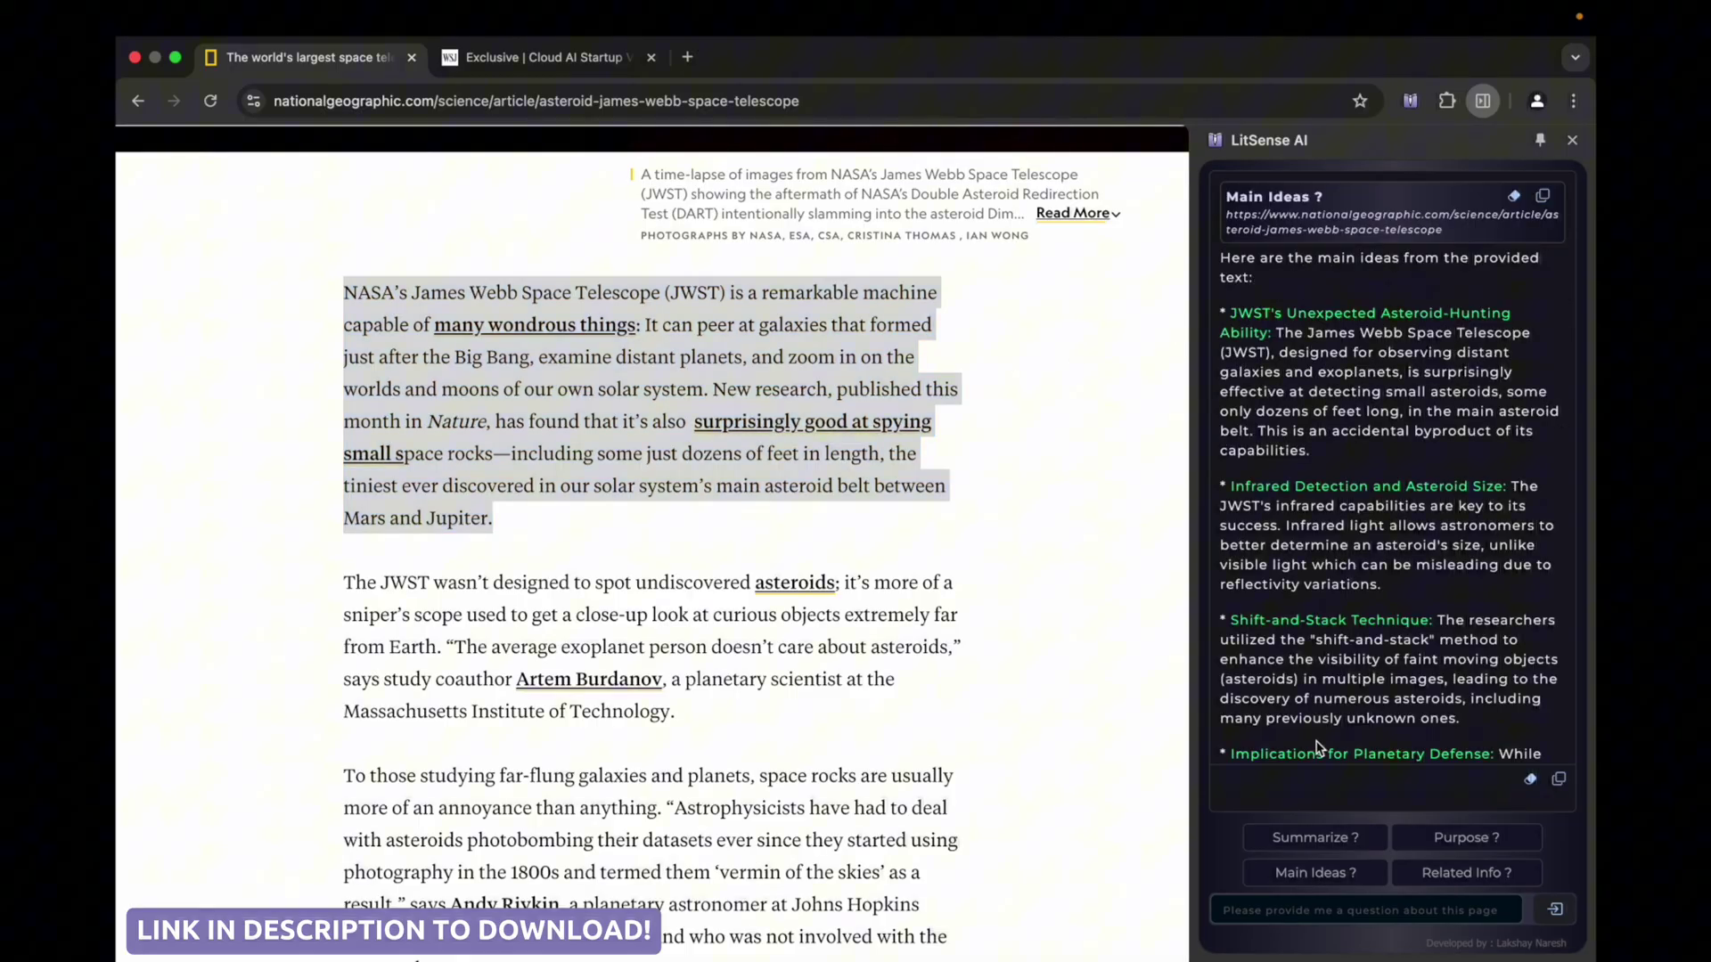
pyautogui.rightClick(875, 479)
pyautogui.moveTo(946, 665)
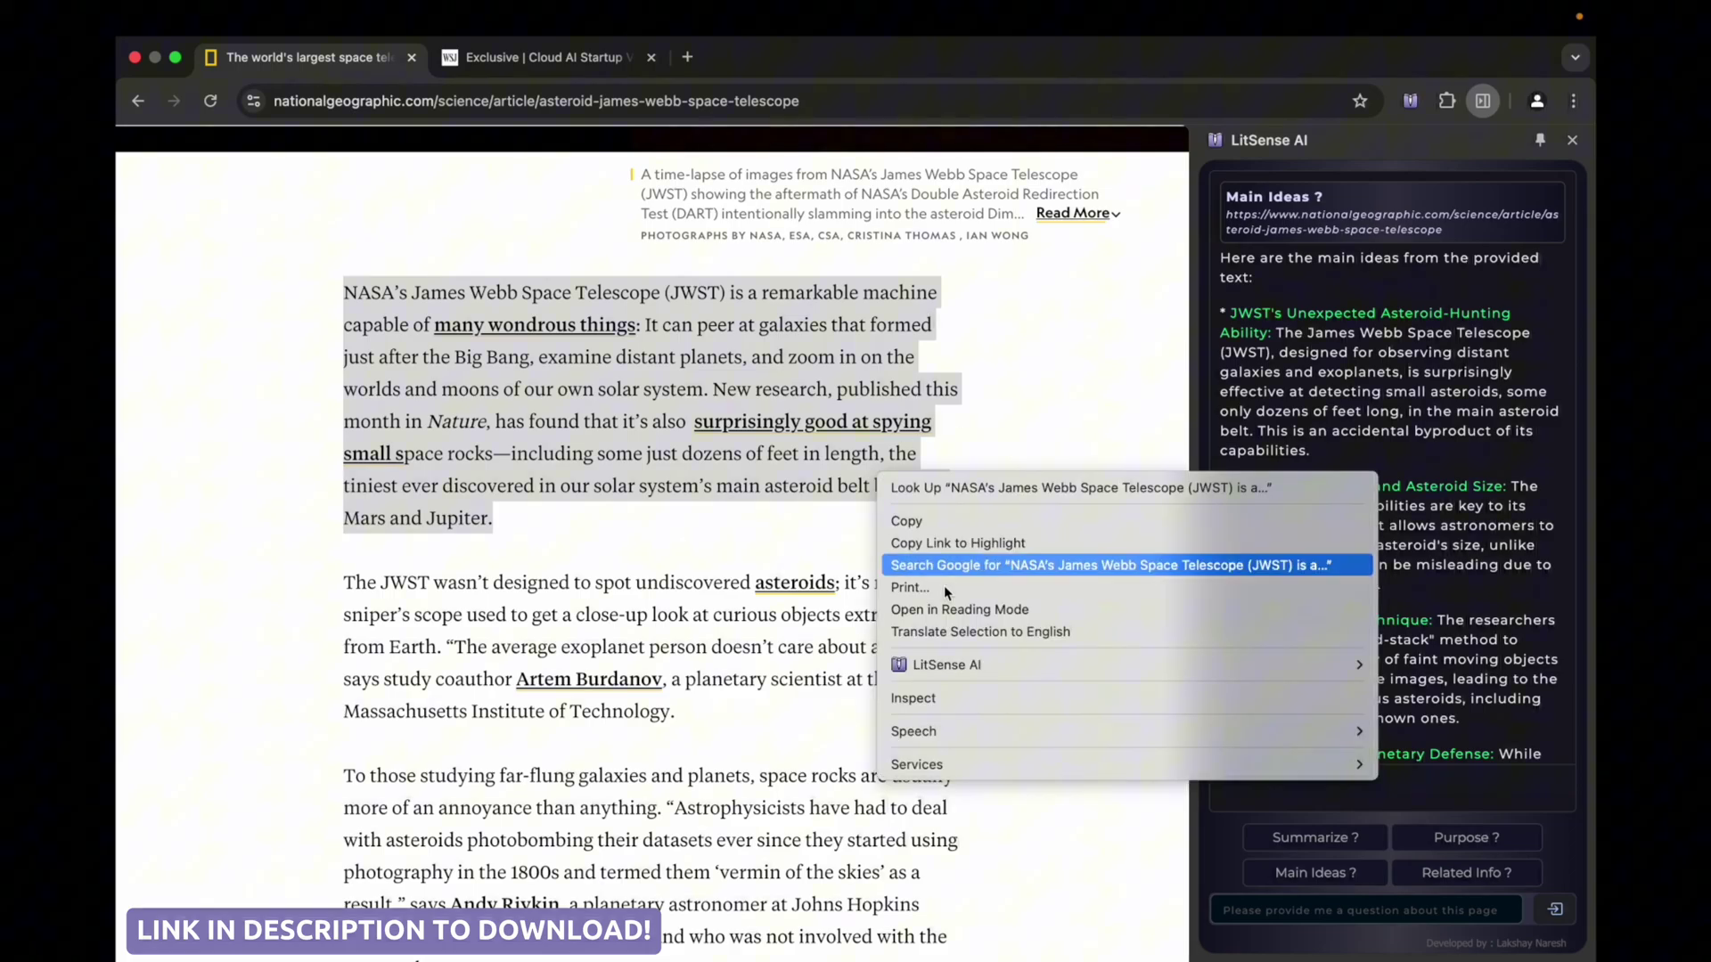
pyautogui.click(1407, 690)
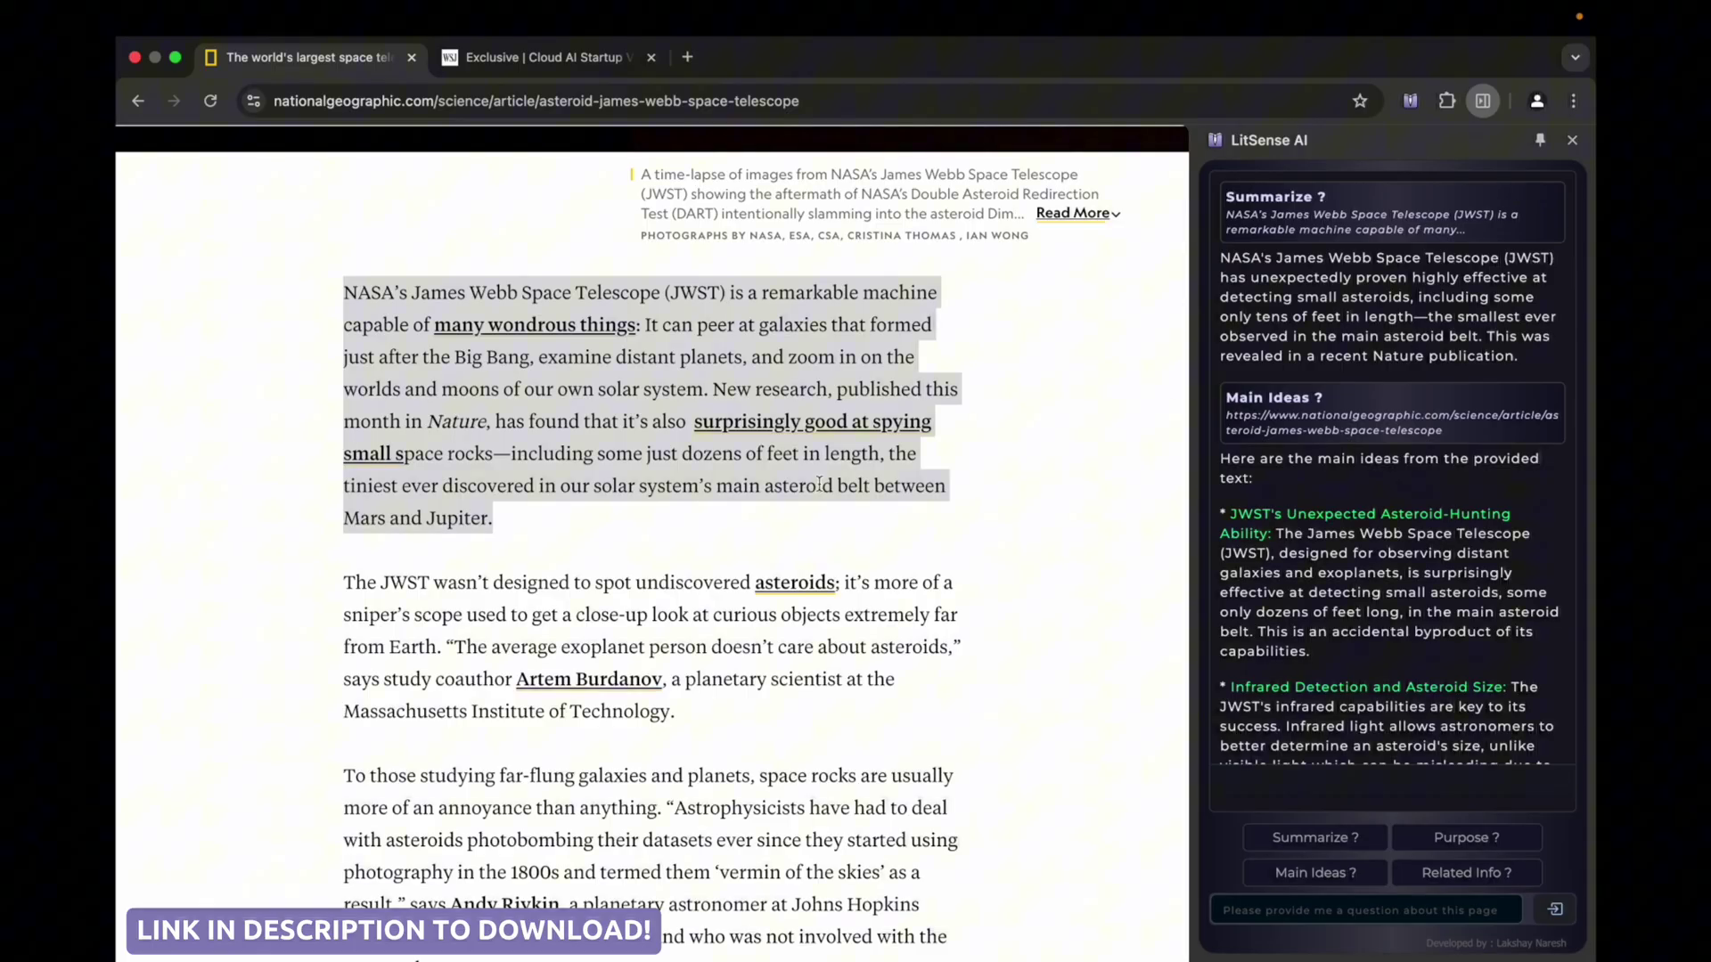
# Attach a sticky note under the Jupiter sentence and enlarge it.
pyautogui.click(674, 533)
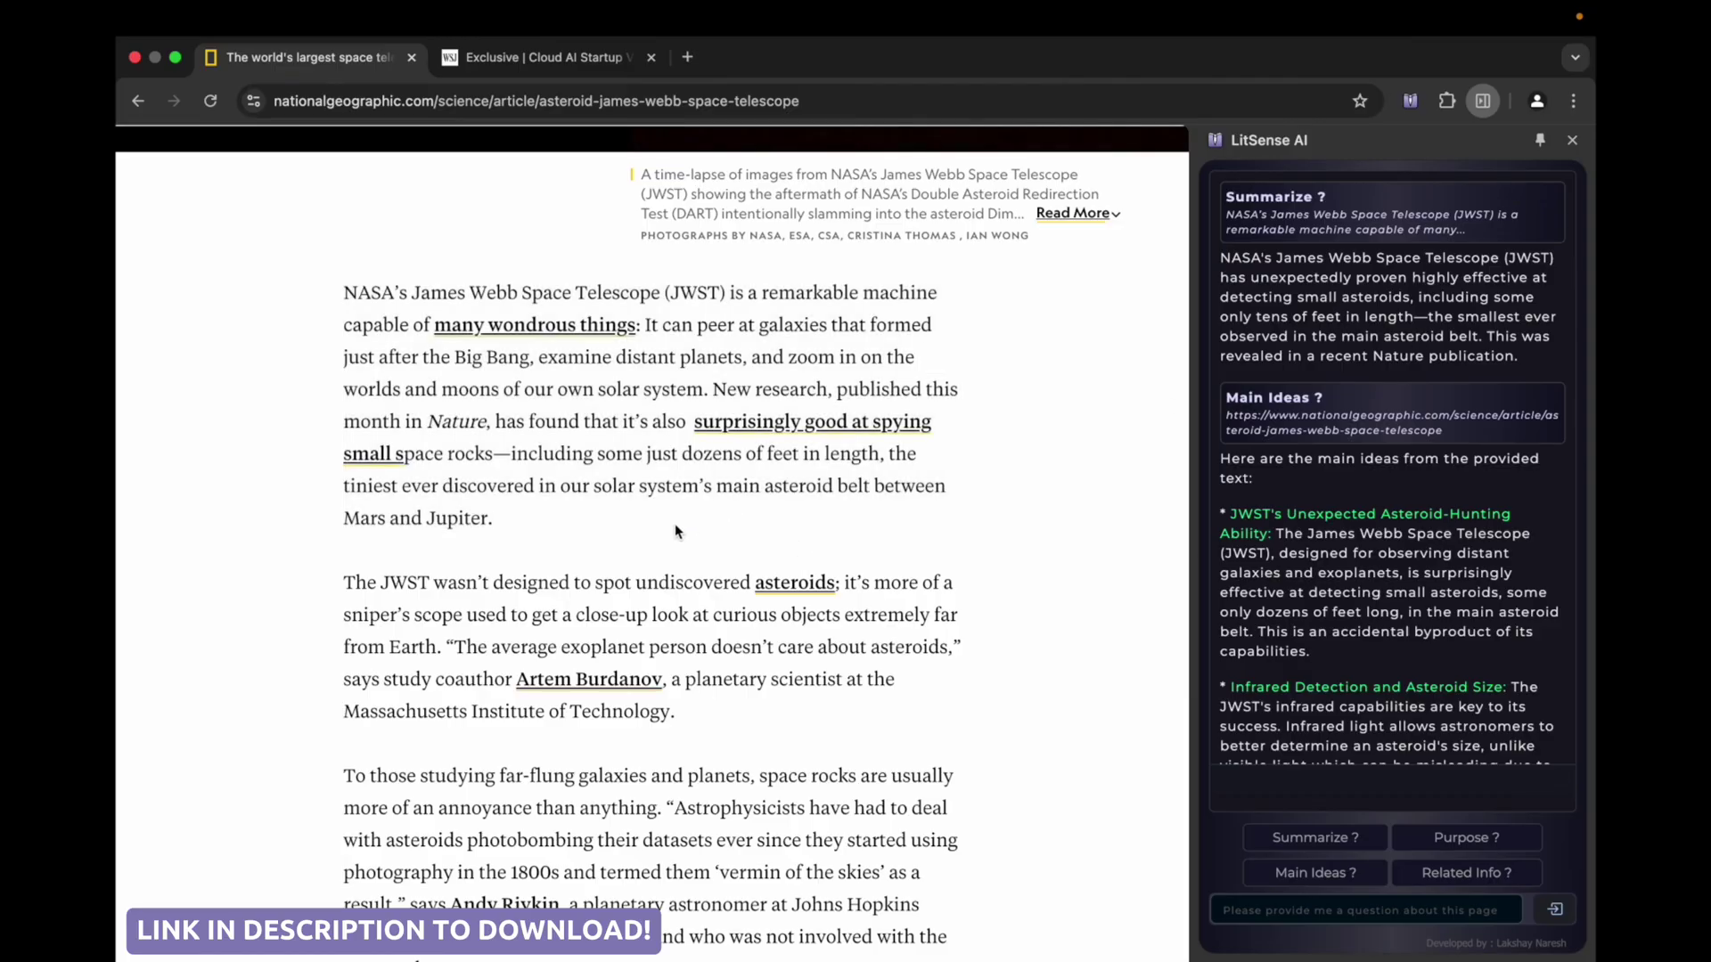
pyautogui.rightClick(453, 519)
pyautogui.moveTo(525, 704)
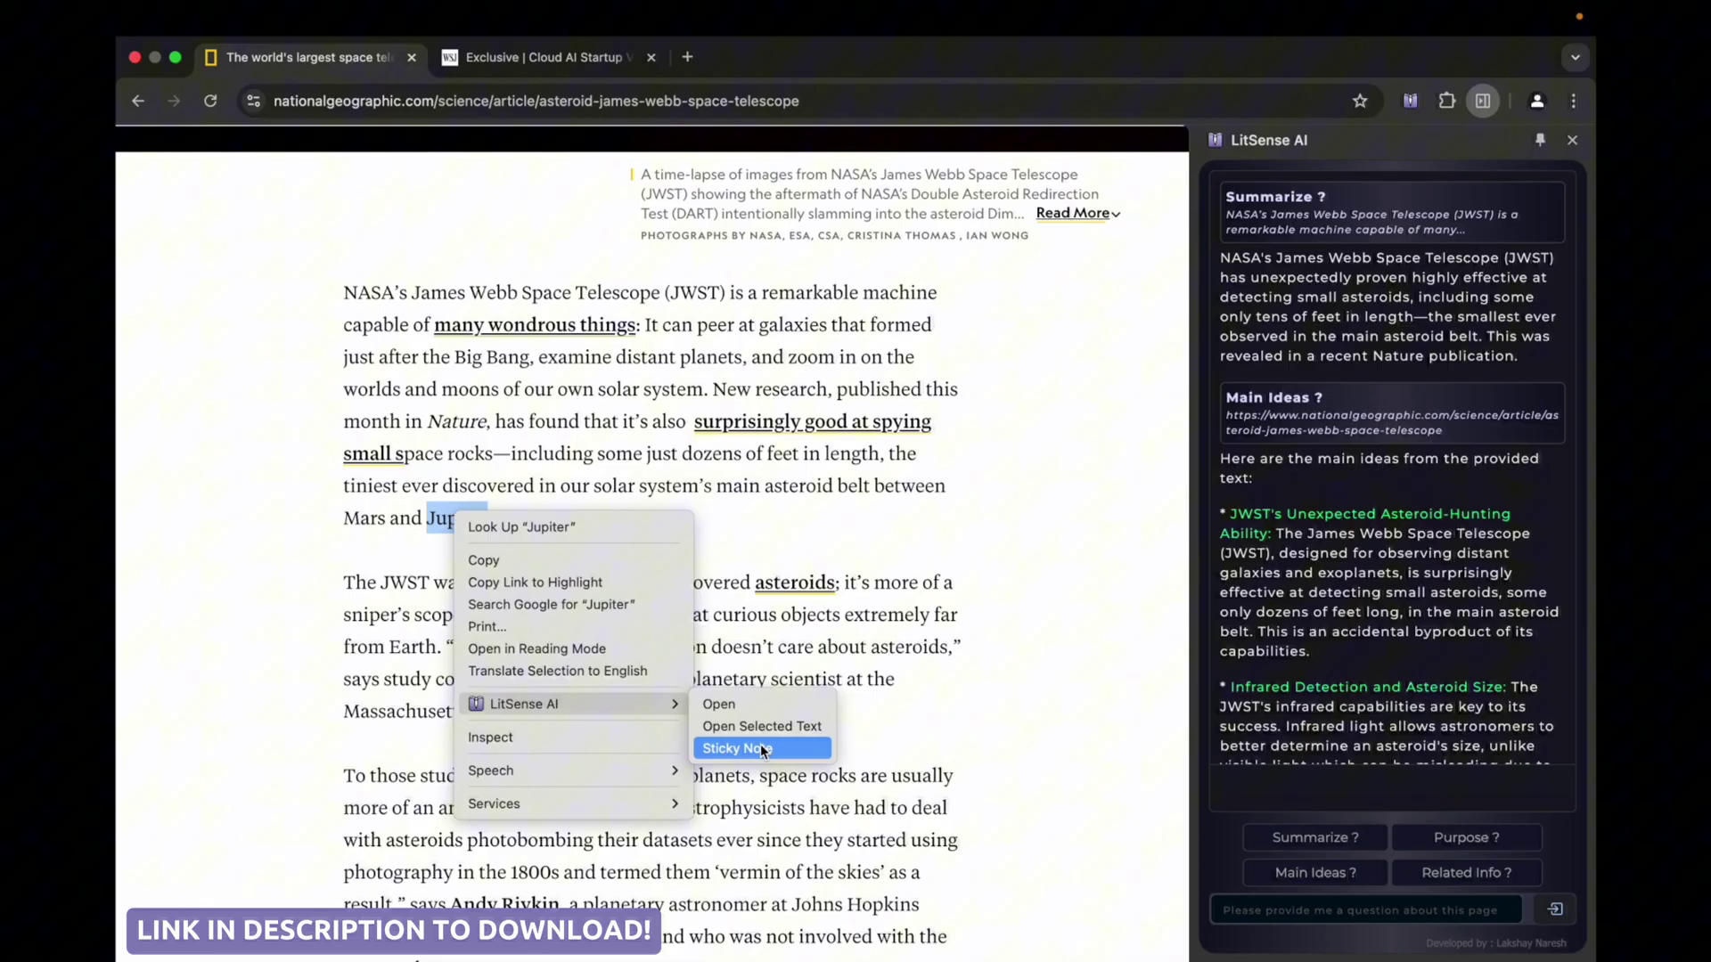
pyautogui.click(762, 750)
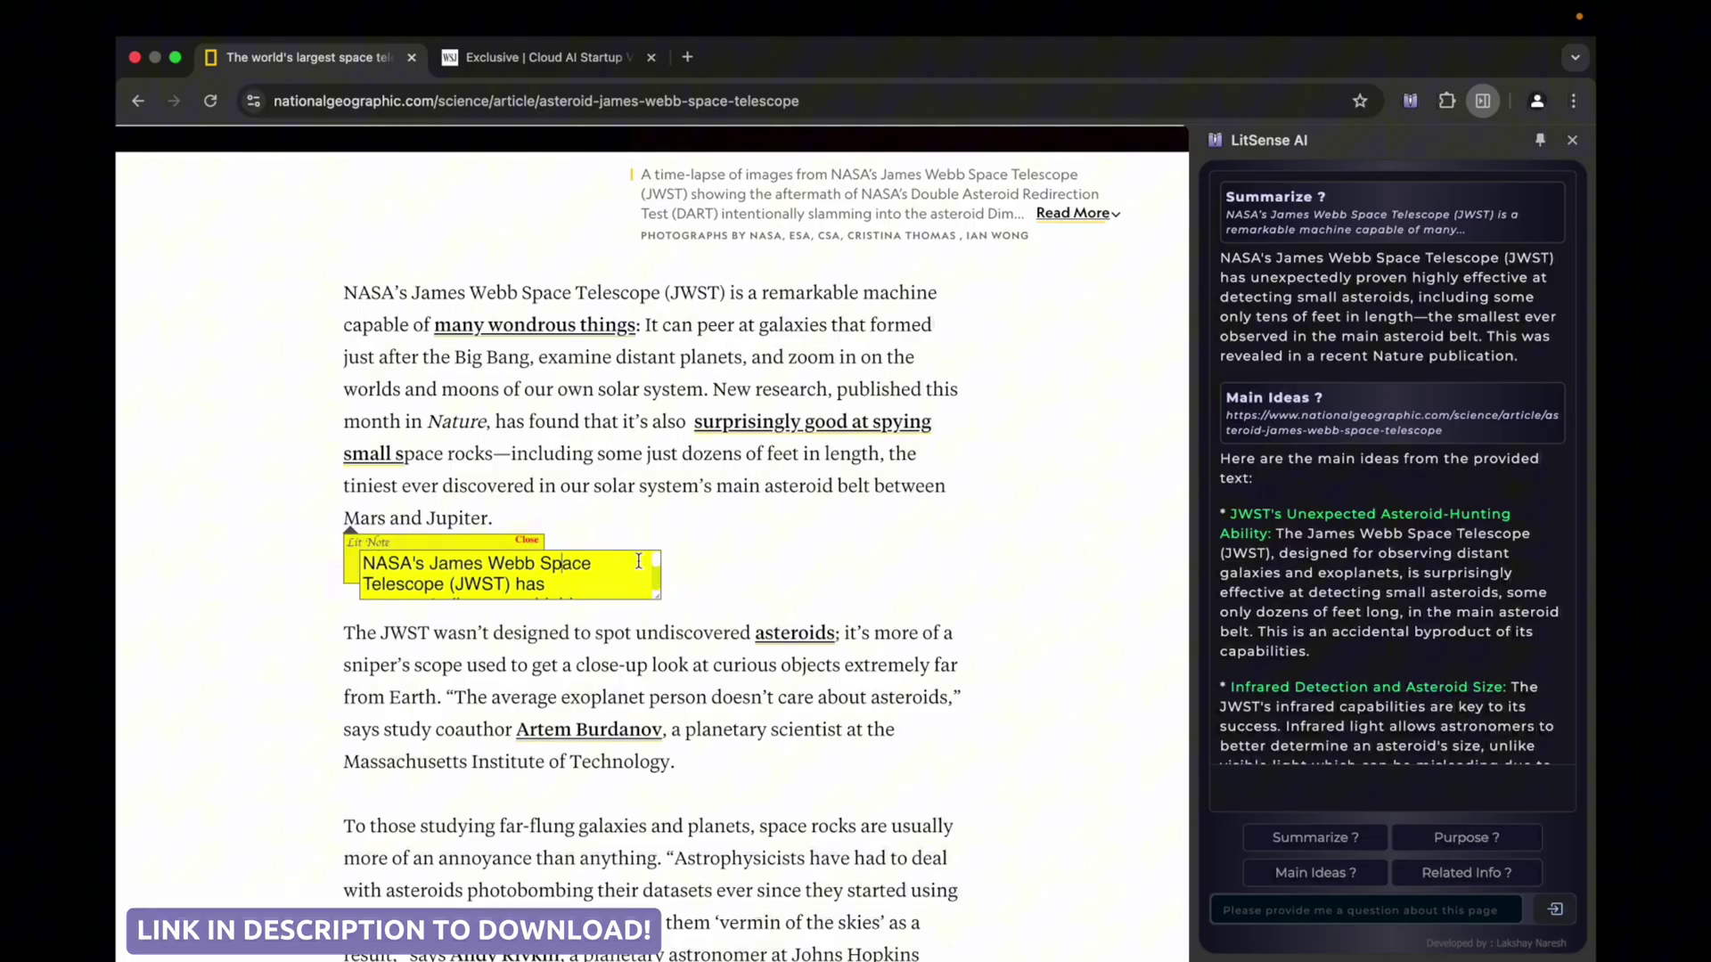
pyautogui.moveTo(659, 599)
pyautogui.mouseDown()
pyautogui.moveTo(807, 659)
pyautogui.moveTo(705, 608)
pyautogui.mouseUp()
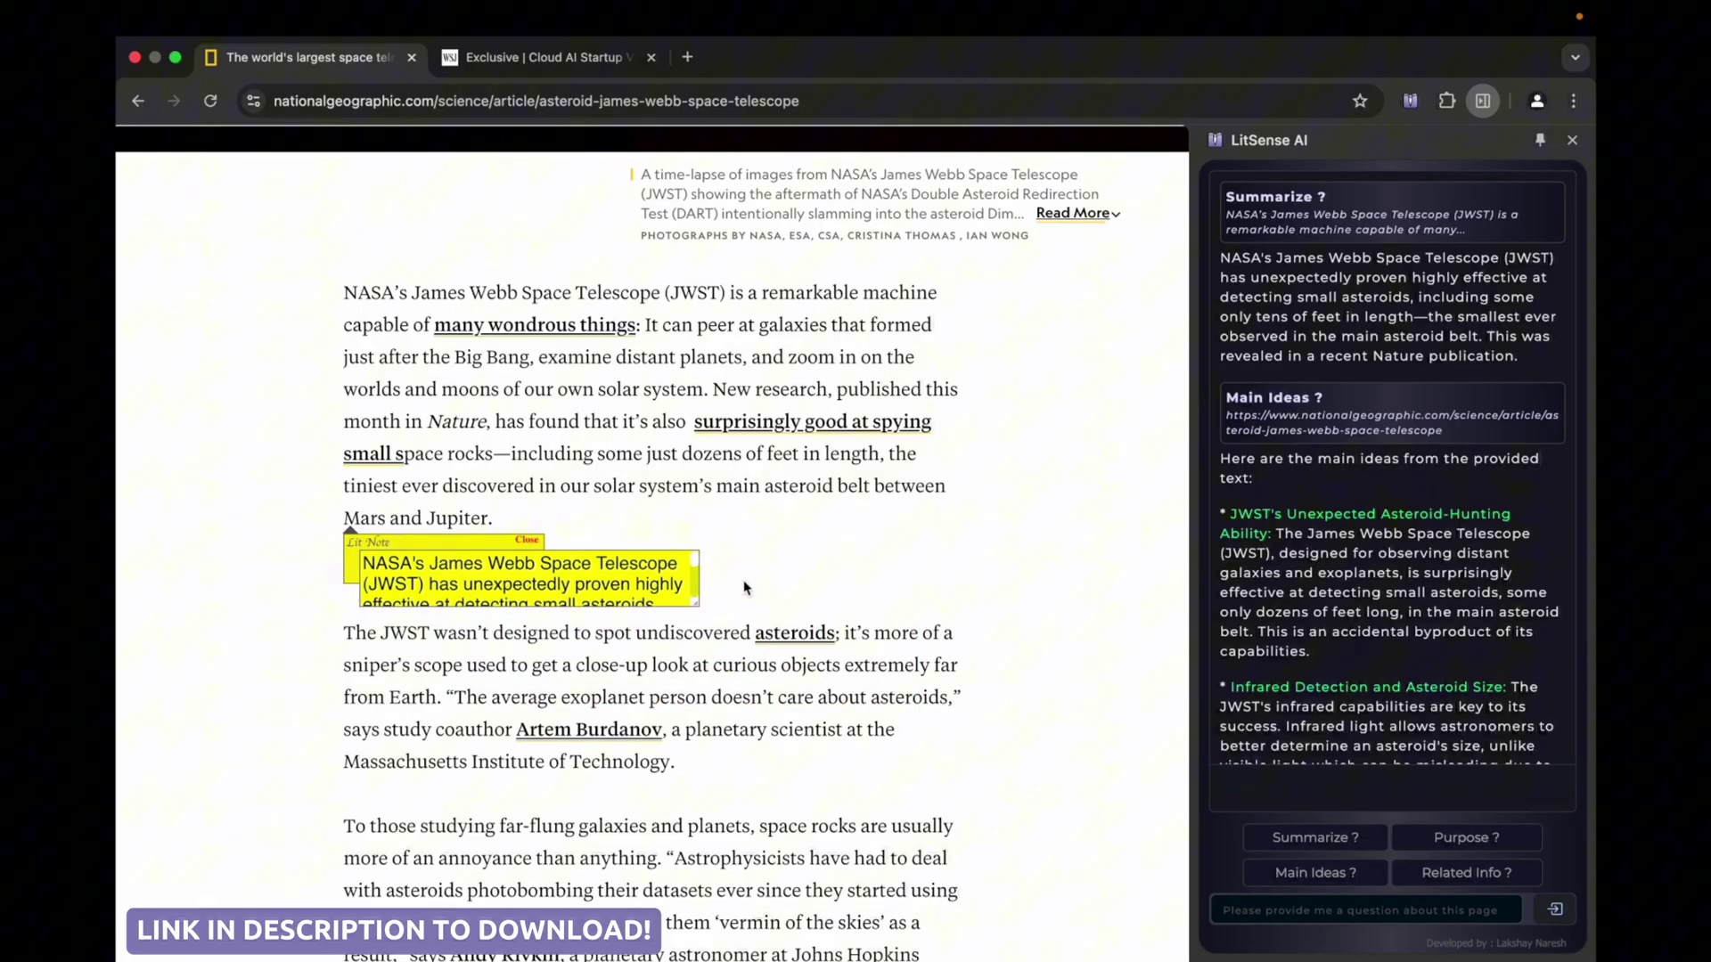
# Add and close a second sticky note below 'Massachusetts', then go to the WSJ Vultr article.
pyautogui.rightClick(409, 761)
pyautogui.moveTo(549, 841)
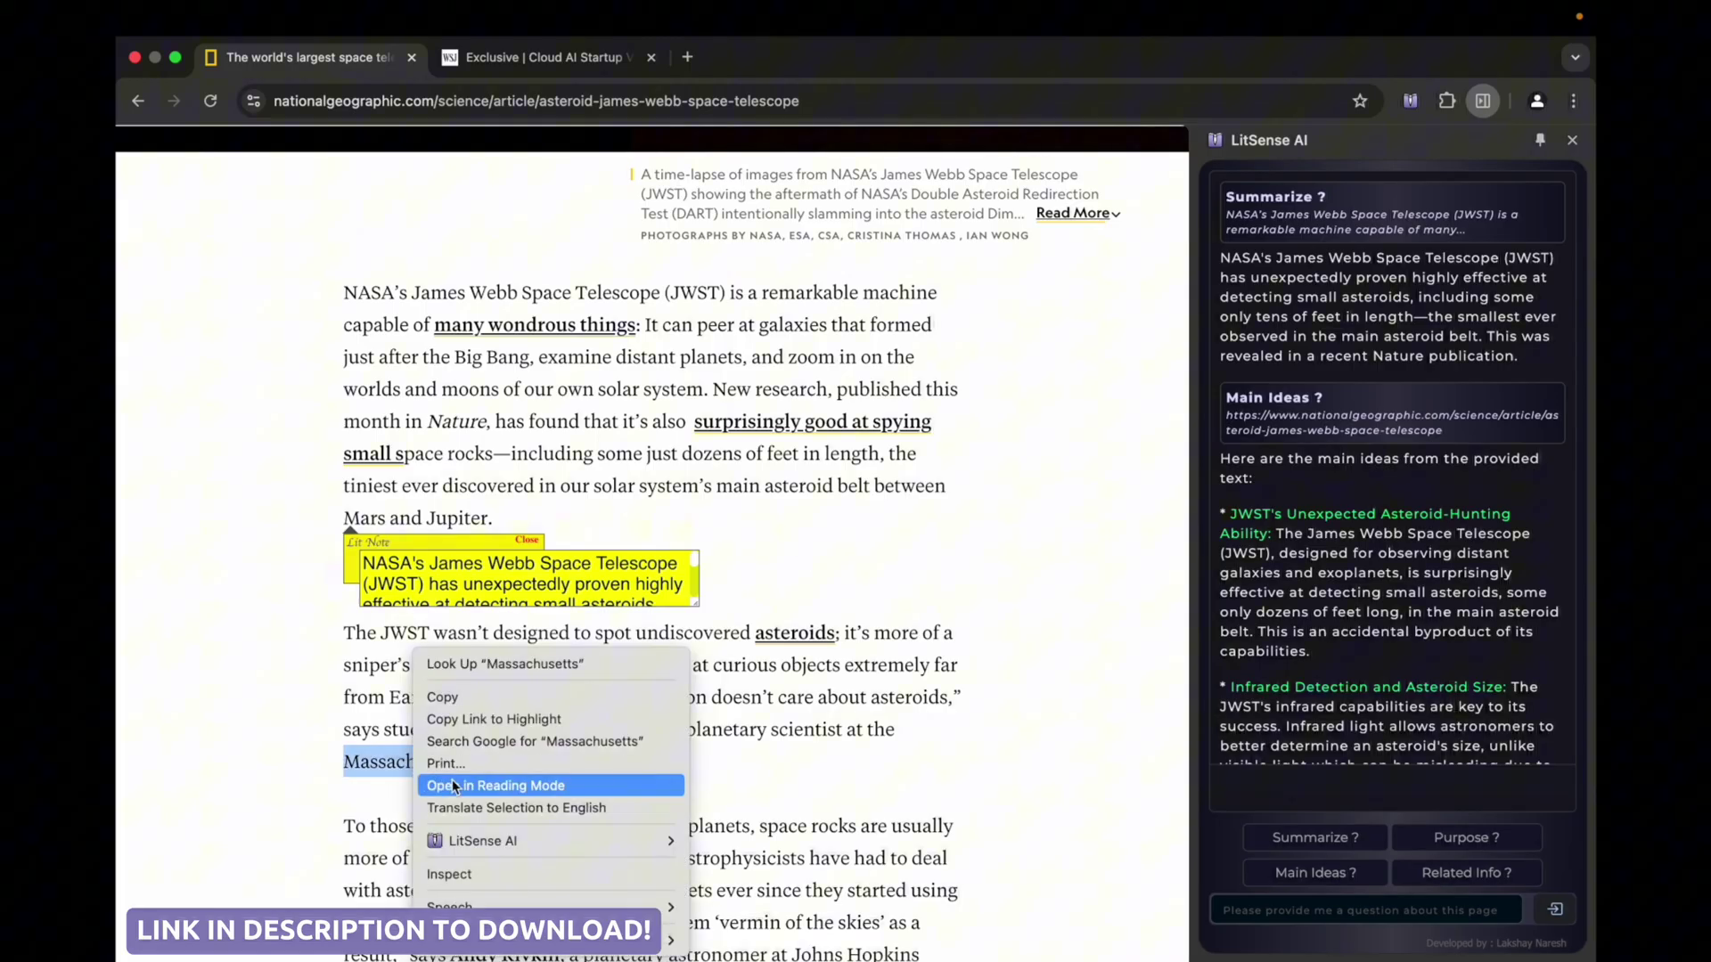
pyautogui.click(745, 888)
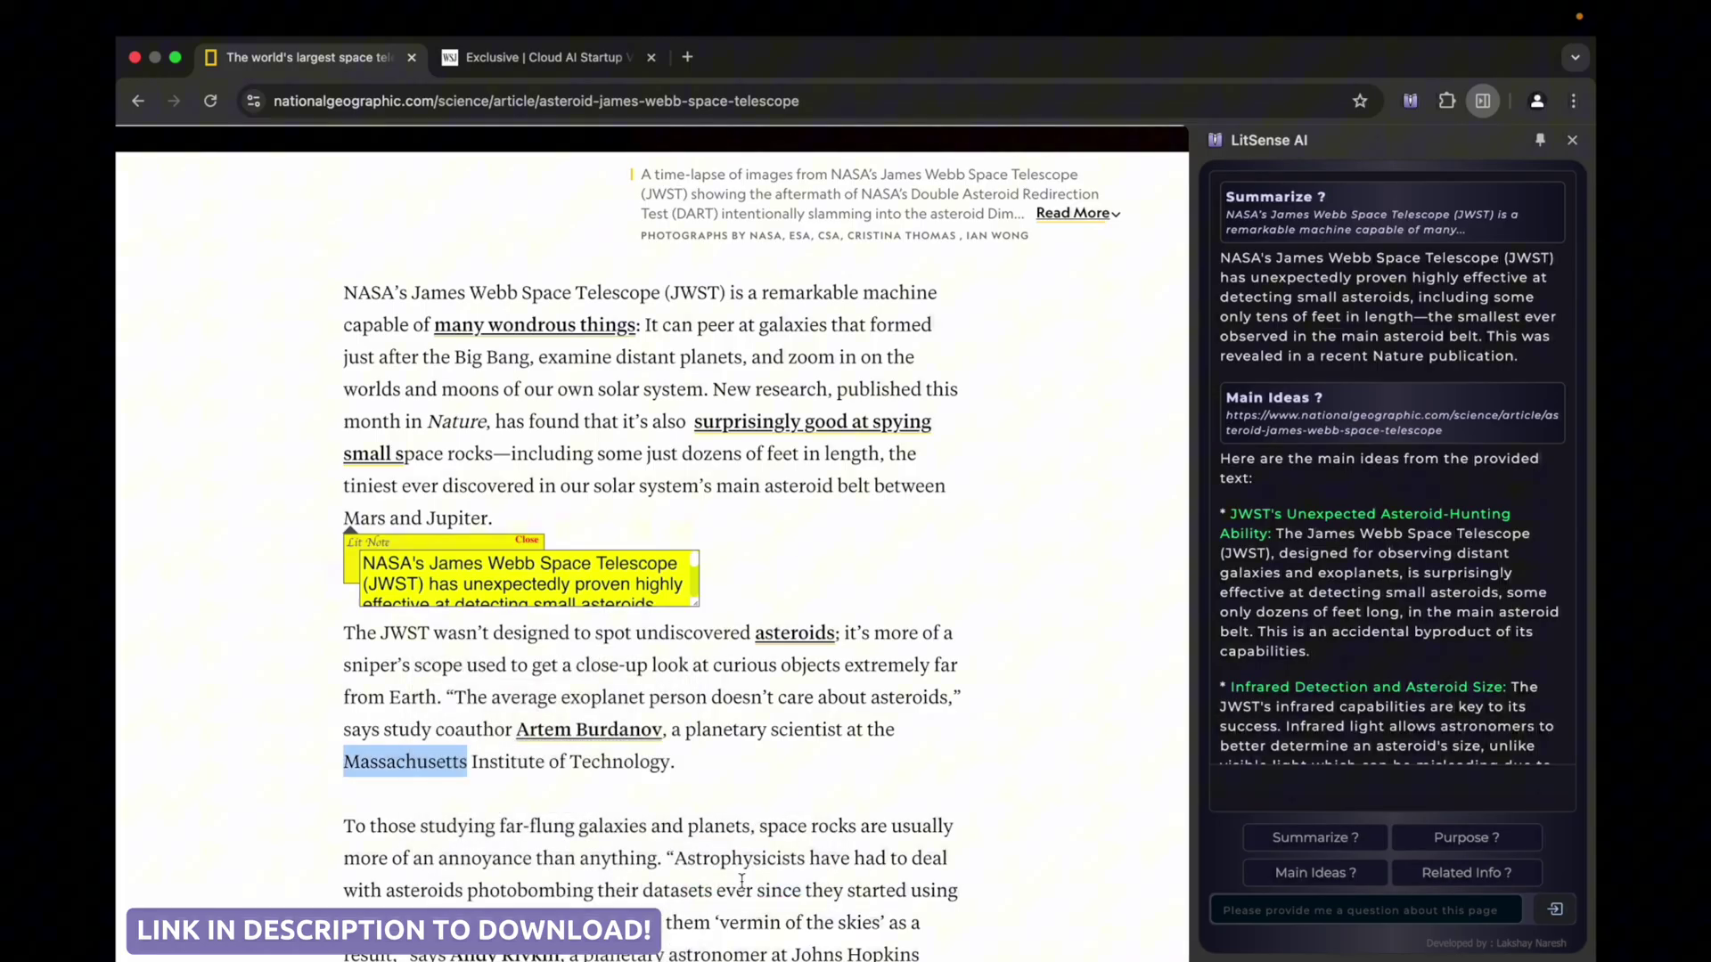
pyautogui.click(583, 823)
pyautogui.write('this is important information!!')
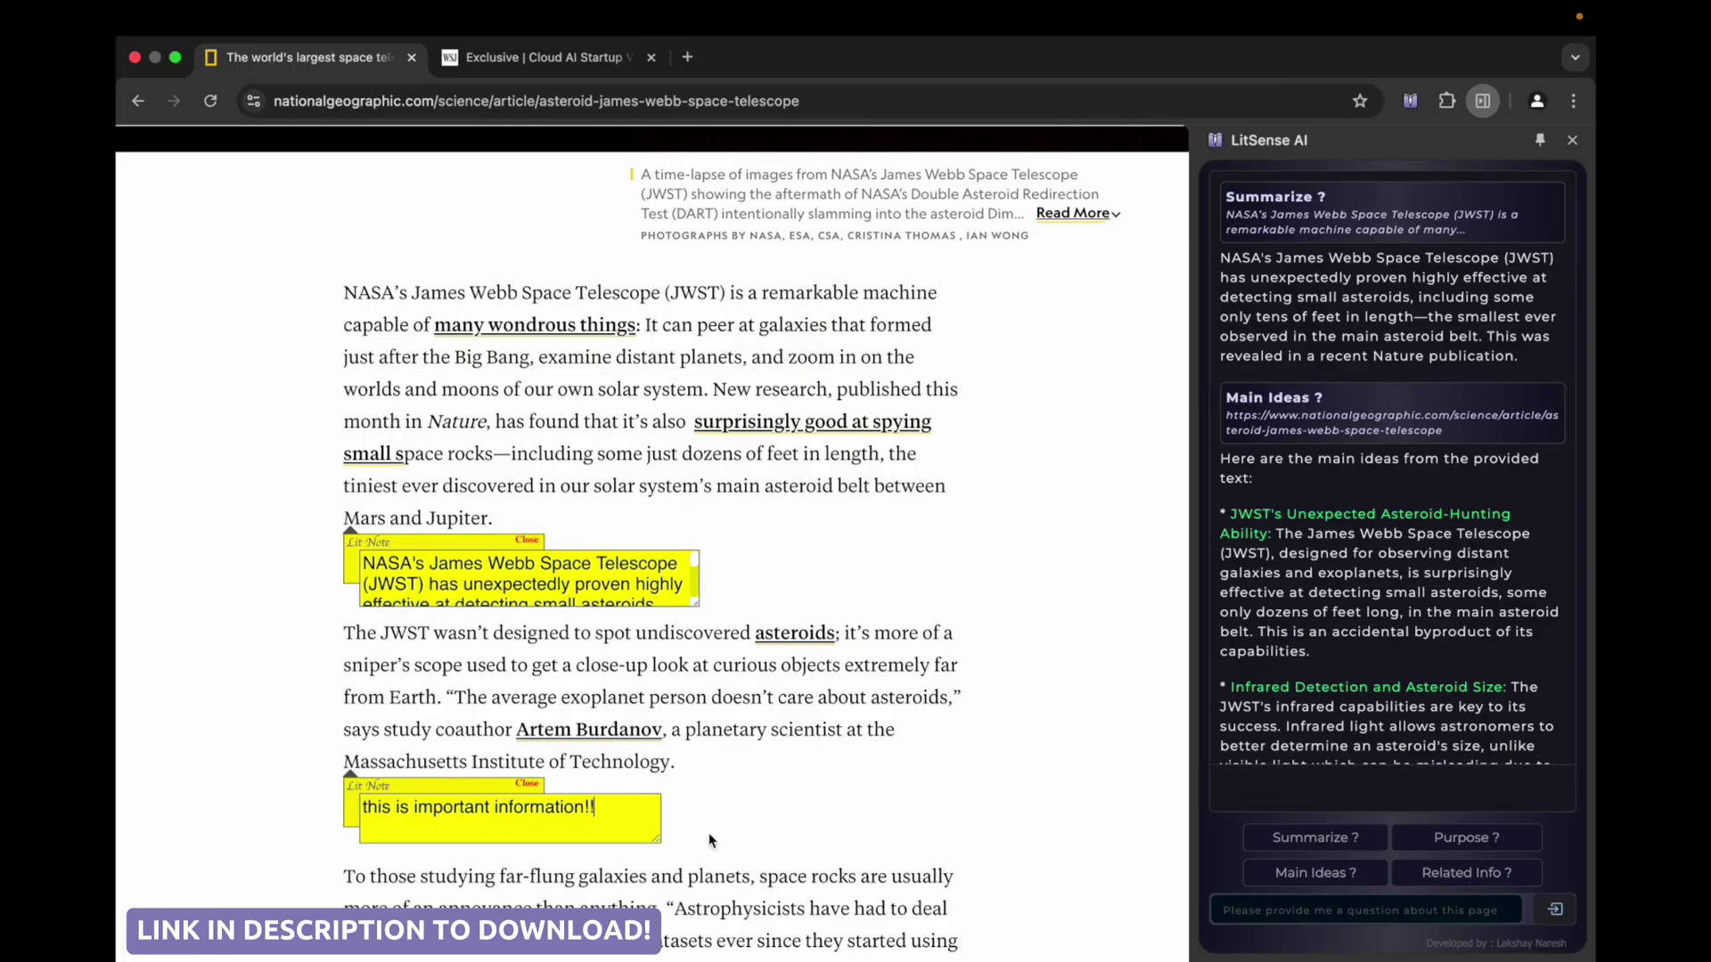
pyautogui.click(528, 787)
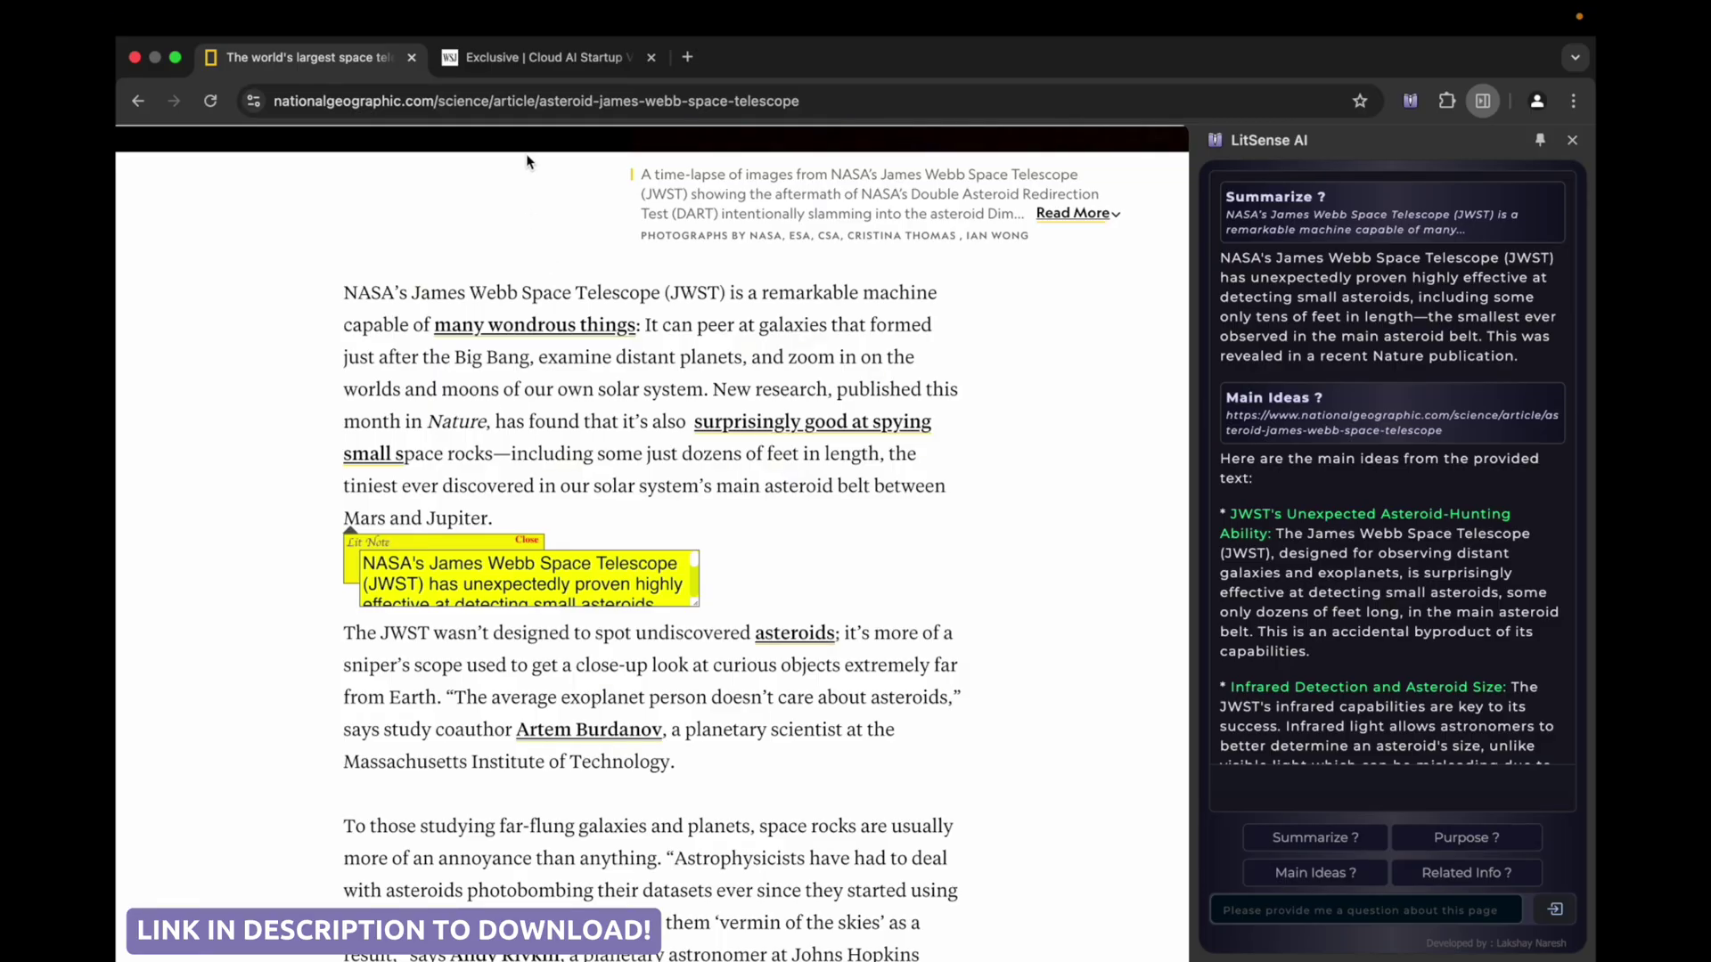
pyautogui.click(551, 61)
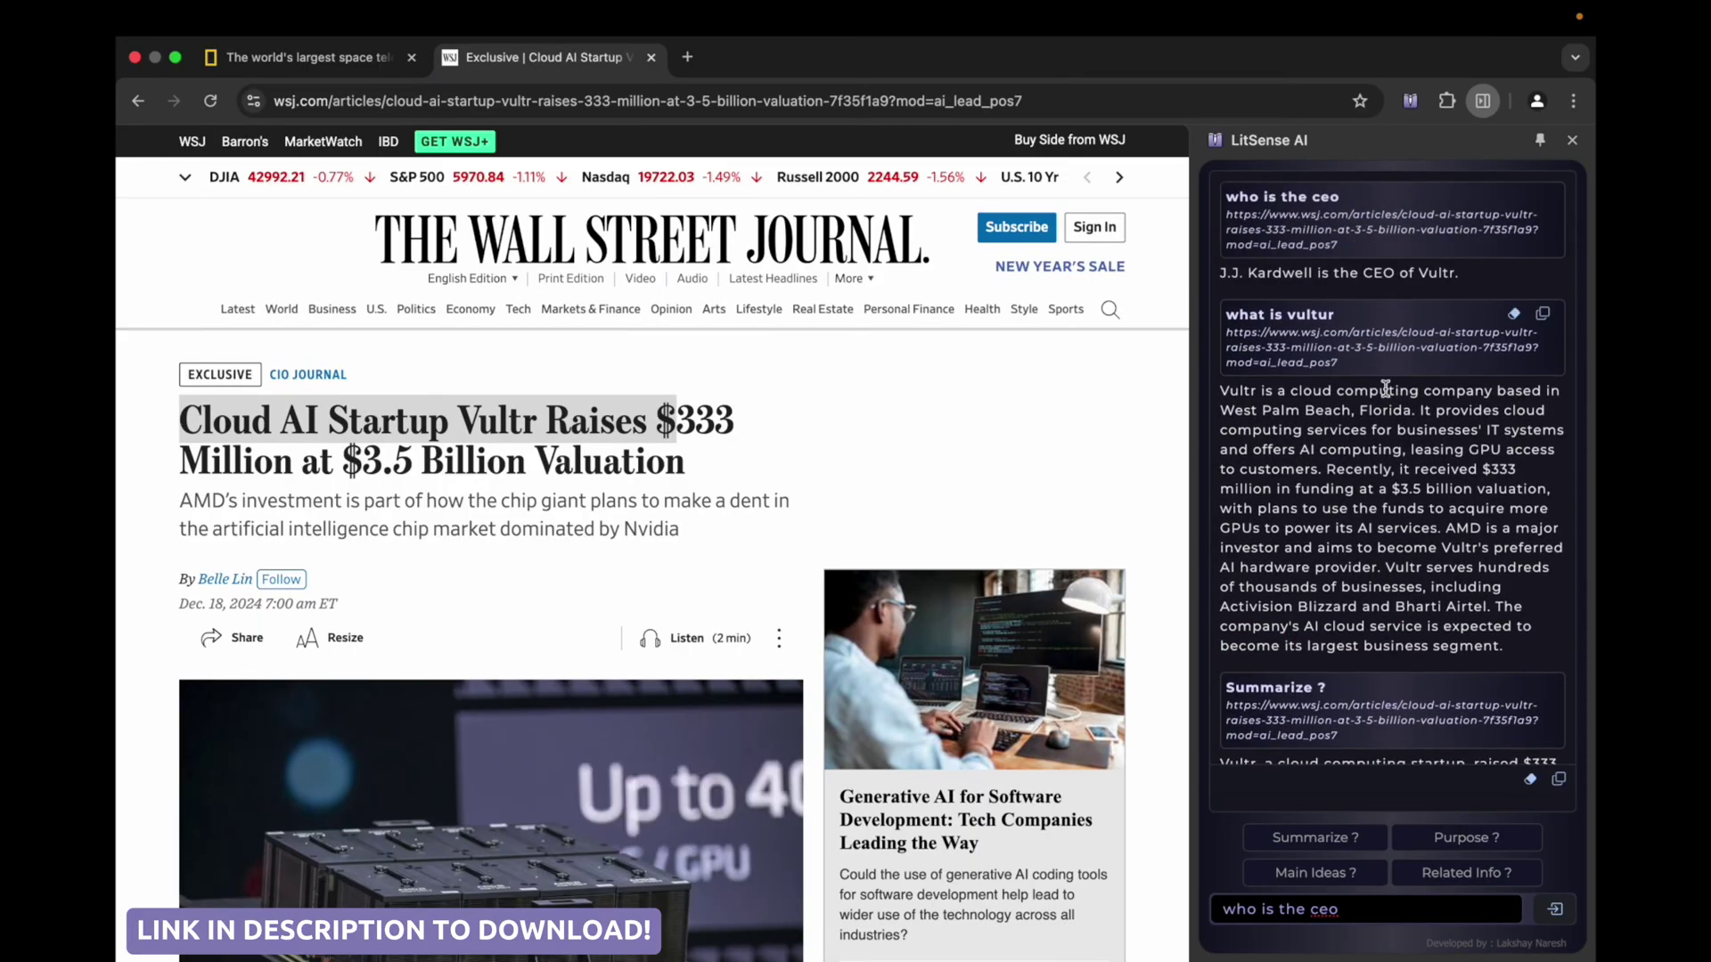
pyautogui.scroll(-5, 1396, 572)
pyautogui.scroll(-5, 1397, 572)
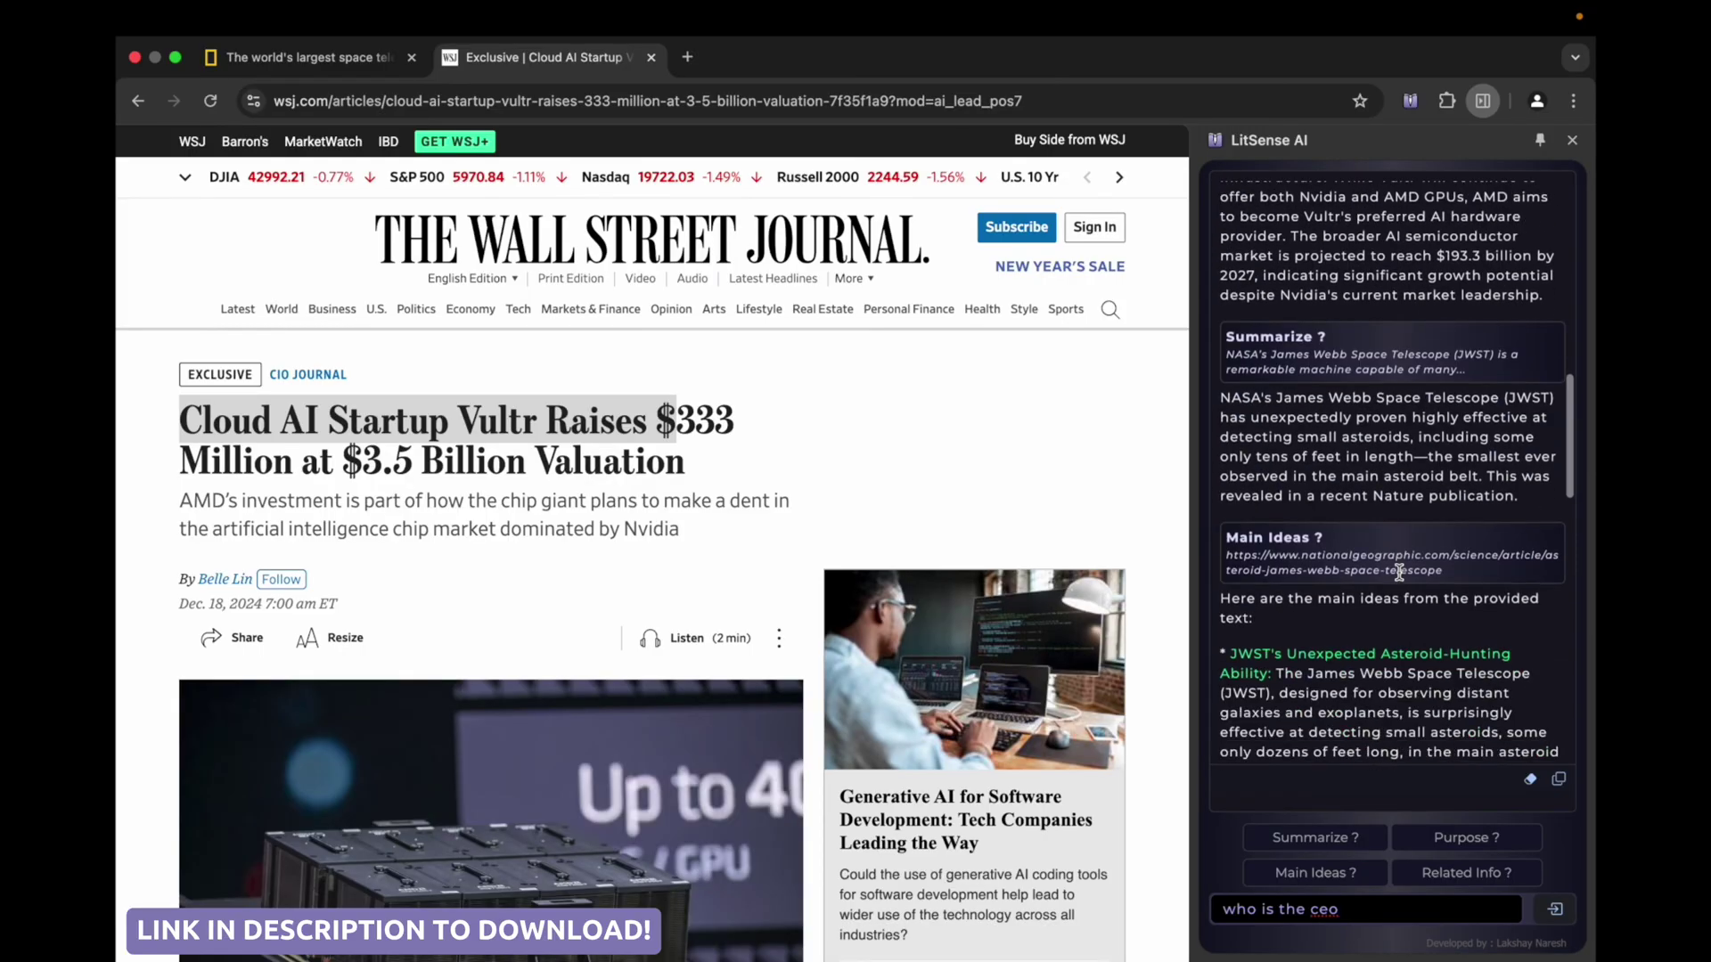
pyautogui.scroll(-5, 1397, 572)
pyautogui.scroll(-3, 1396, 572)
pyautogui.scroll(-2, 1397, 572)
pyautogui.scroll(-5, 1397, 573)
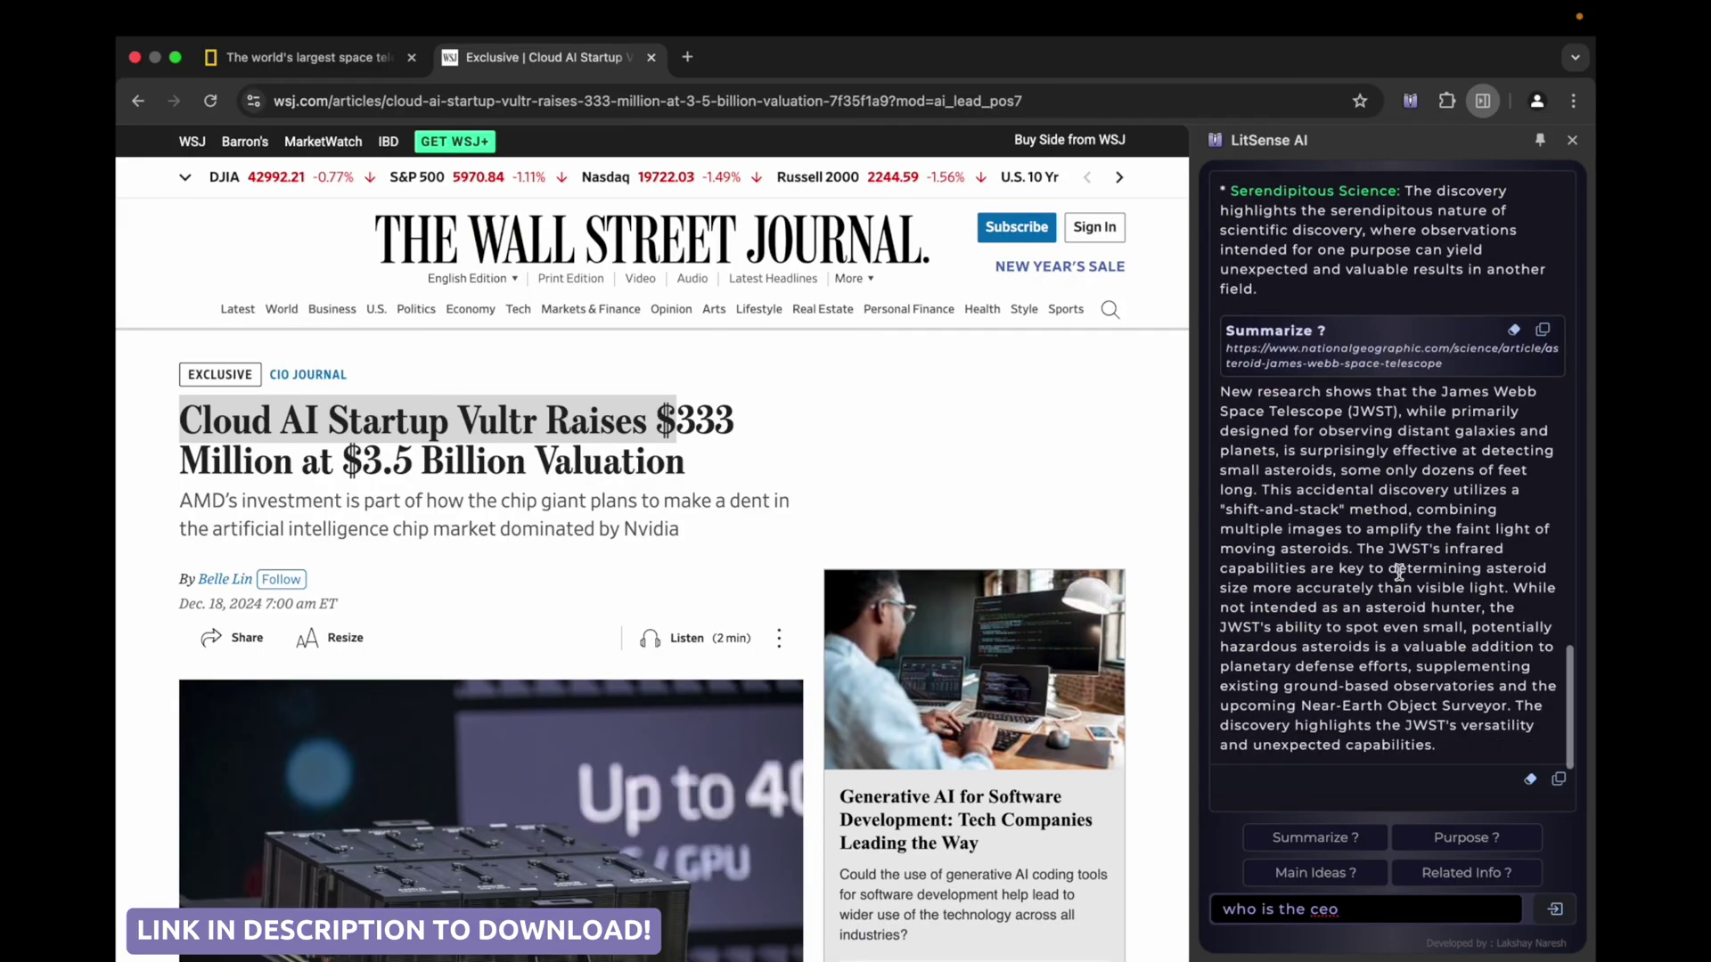
# Open the JWST article from the summary card's source link, then return to the Vultr tab.
pyautogui.click(1330, 363)
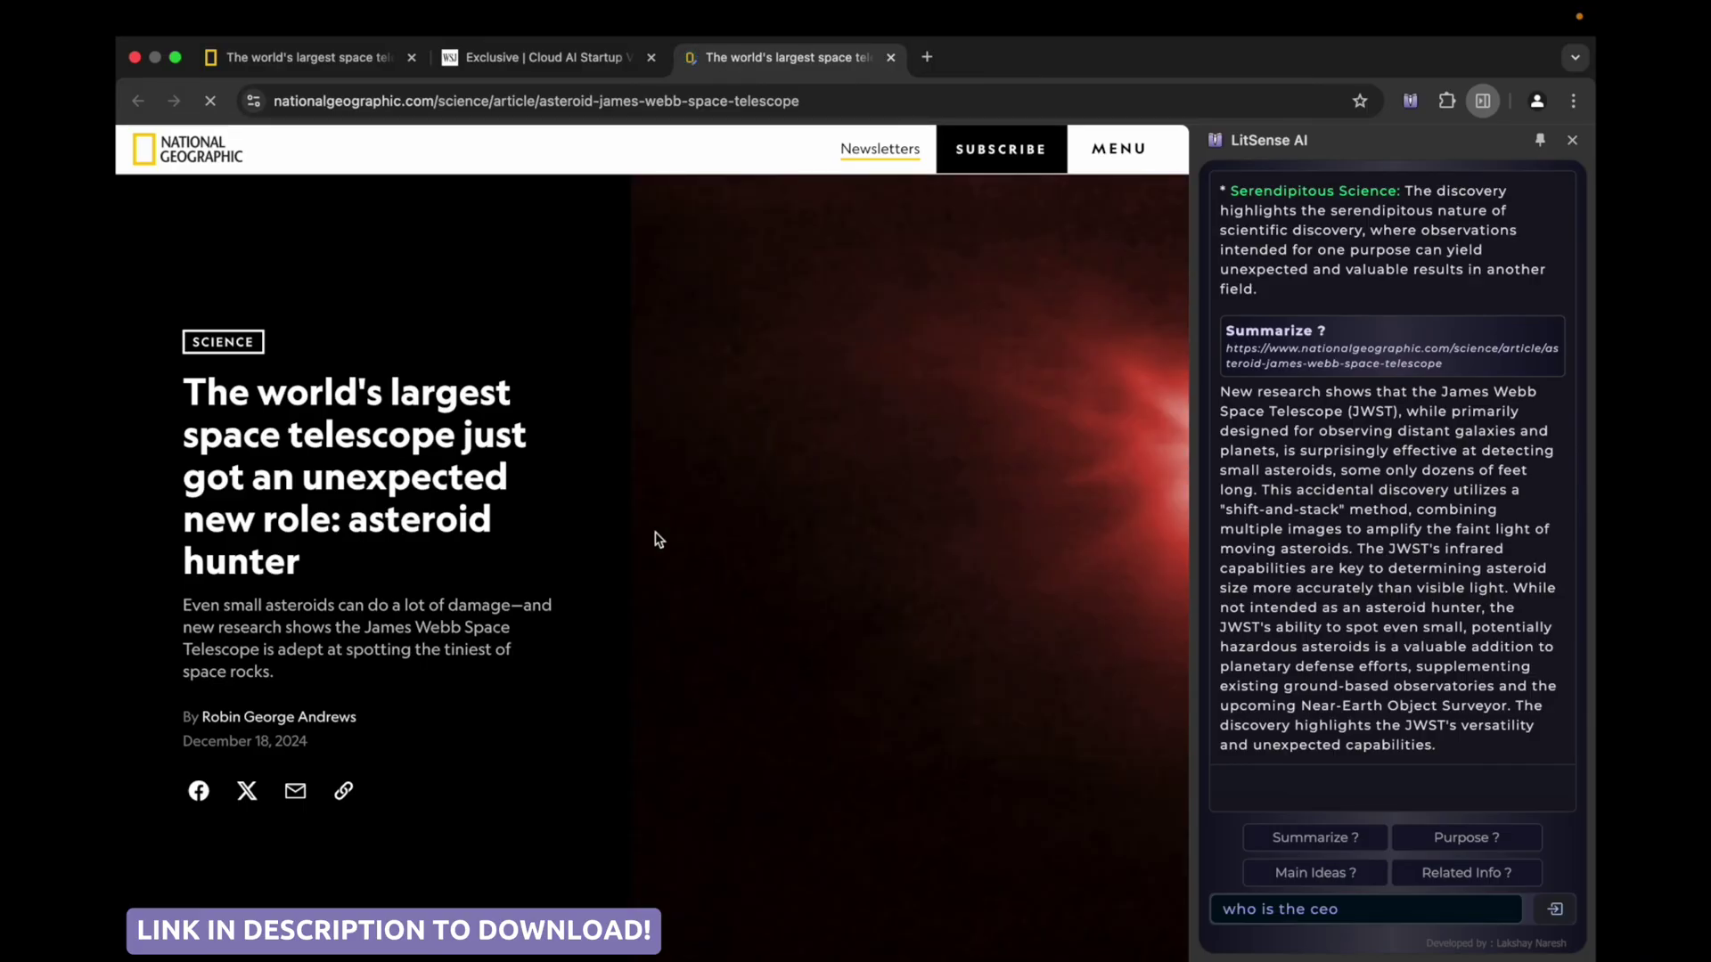
pyautogui.click(561, 58)
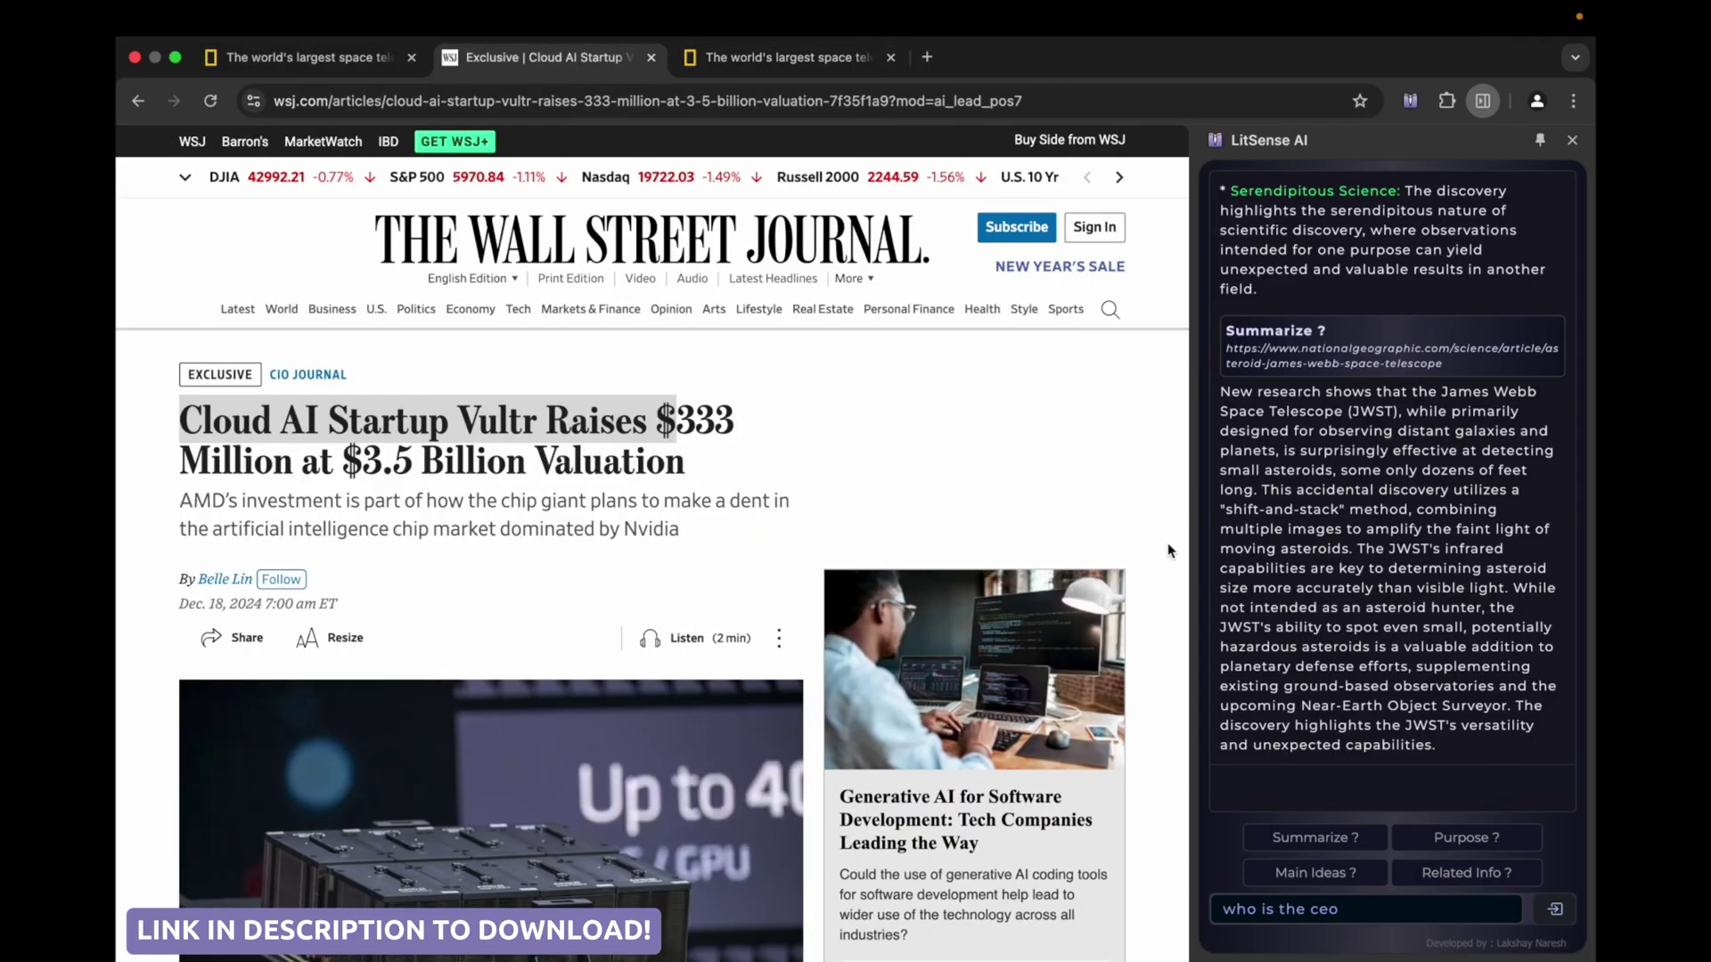
pyautogui.scroll(3, 1382, 499)
pyautogui.scroll(3, 1381, 499)
pyautogui.scroll(3, 1390, 474)
pyautogui.scroll(3, 1397, 448)
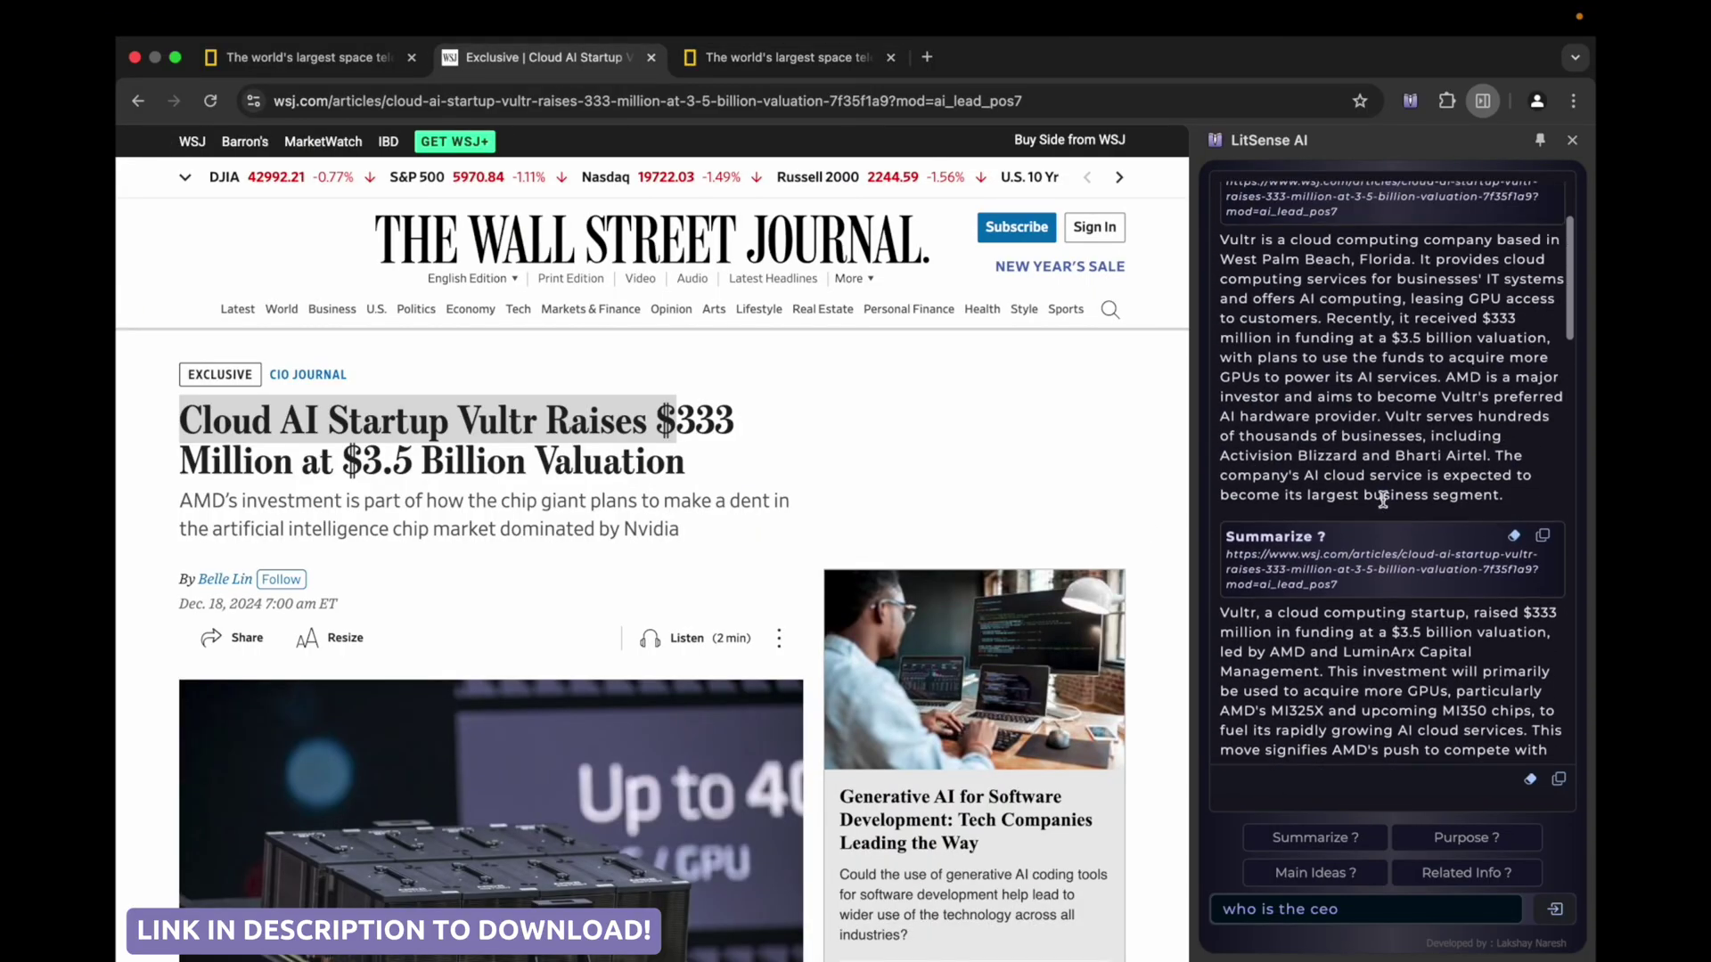
pyautogui.scroll(3, 1409, 411)
# Reopen the LitSense panel on the Vultr article and delete the 'what is vultur' and Vultr summary cards.
pyautogui.click(1574, 141)
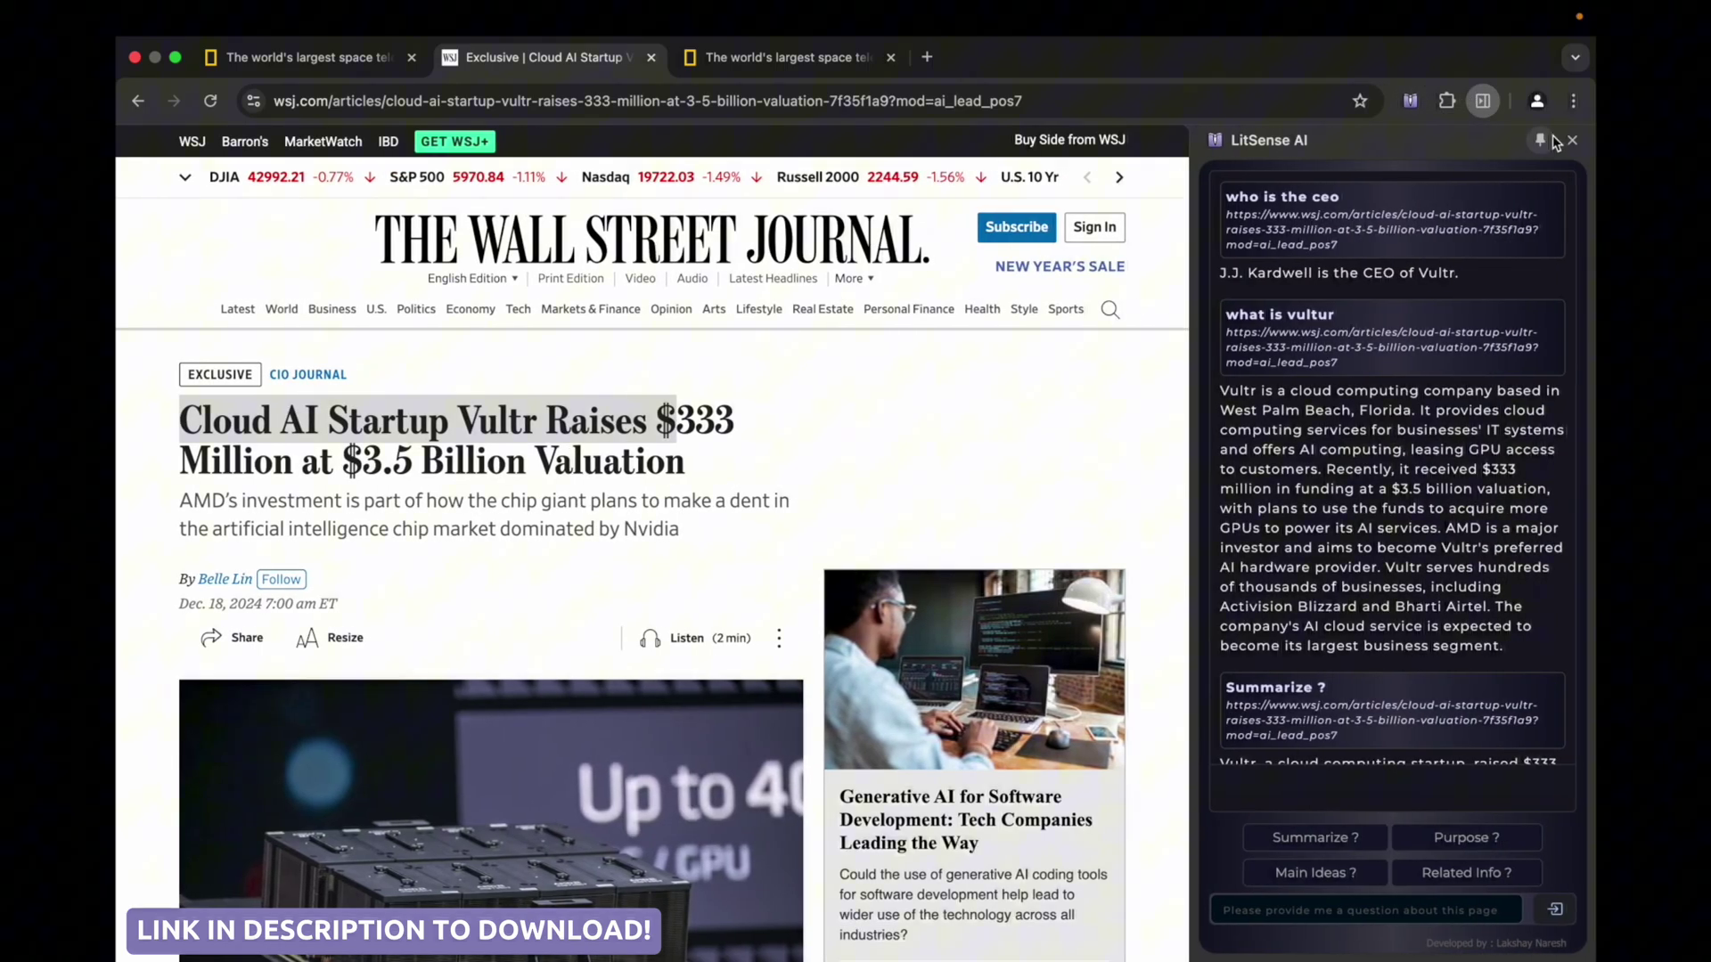
pyautogui.click(1562, 142)
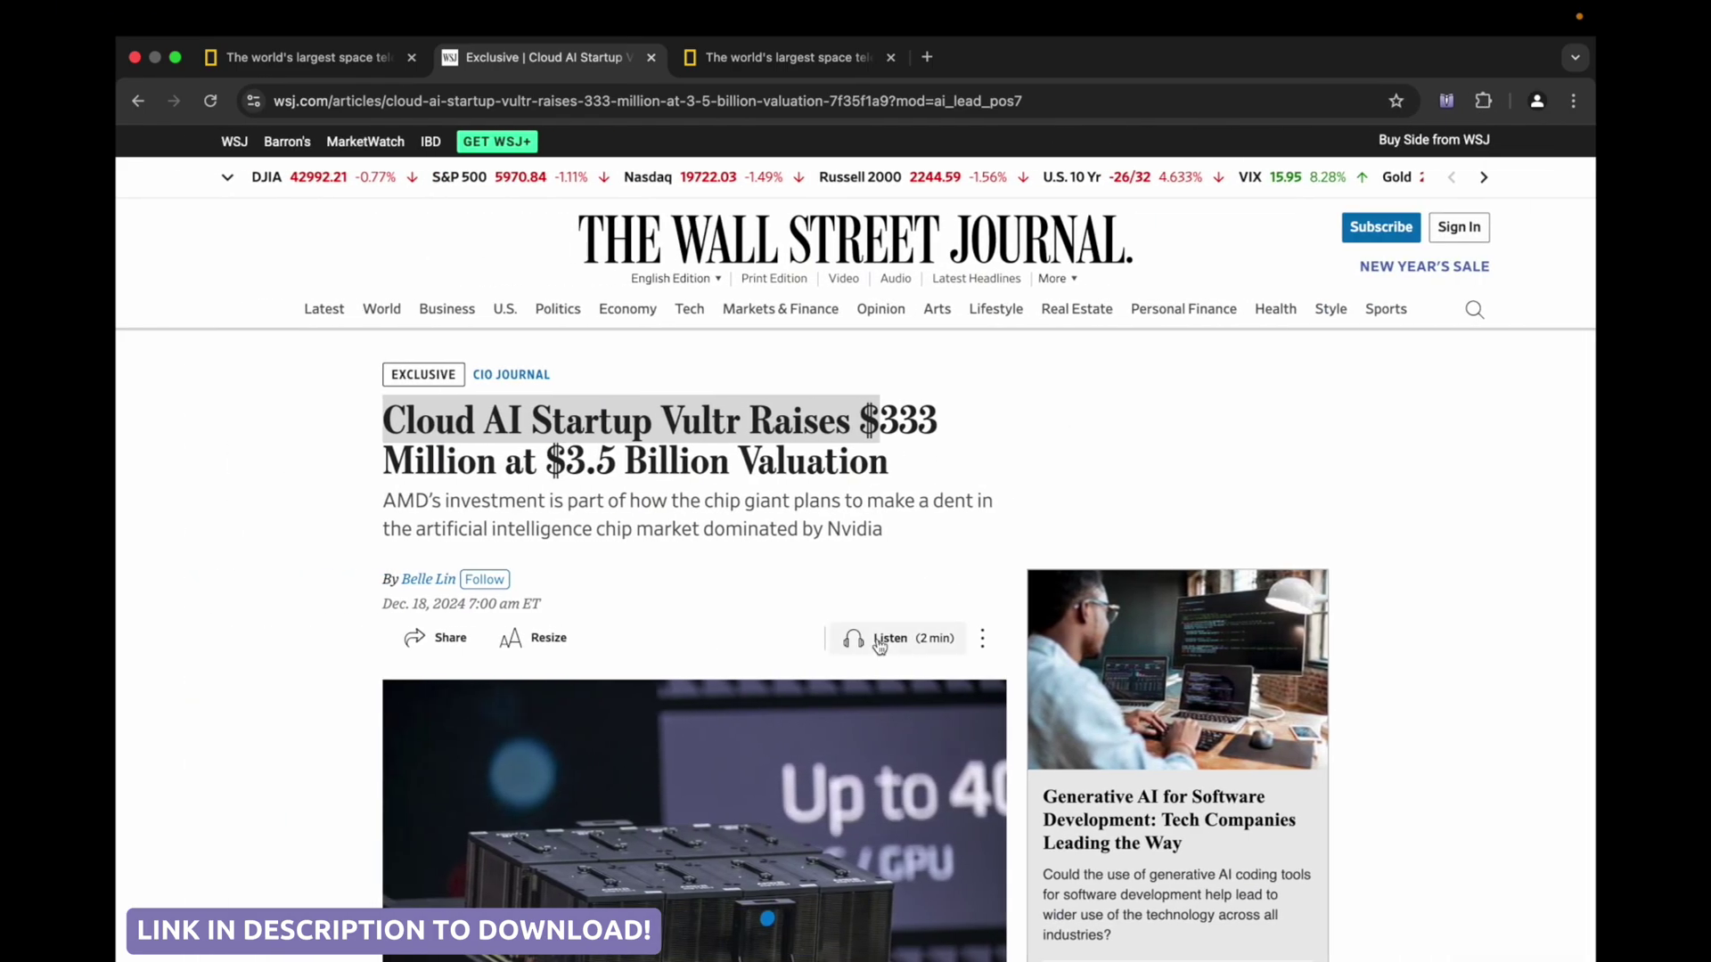
pyautogui.scroll(-3, 877, 638)
pyautogui.scroll(-7, 877, 640)
pyautogui.rightClick(678, 360)
pyautogui.moveTo(748, 547)
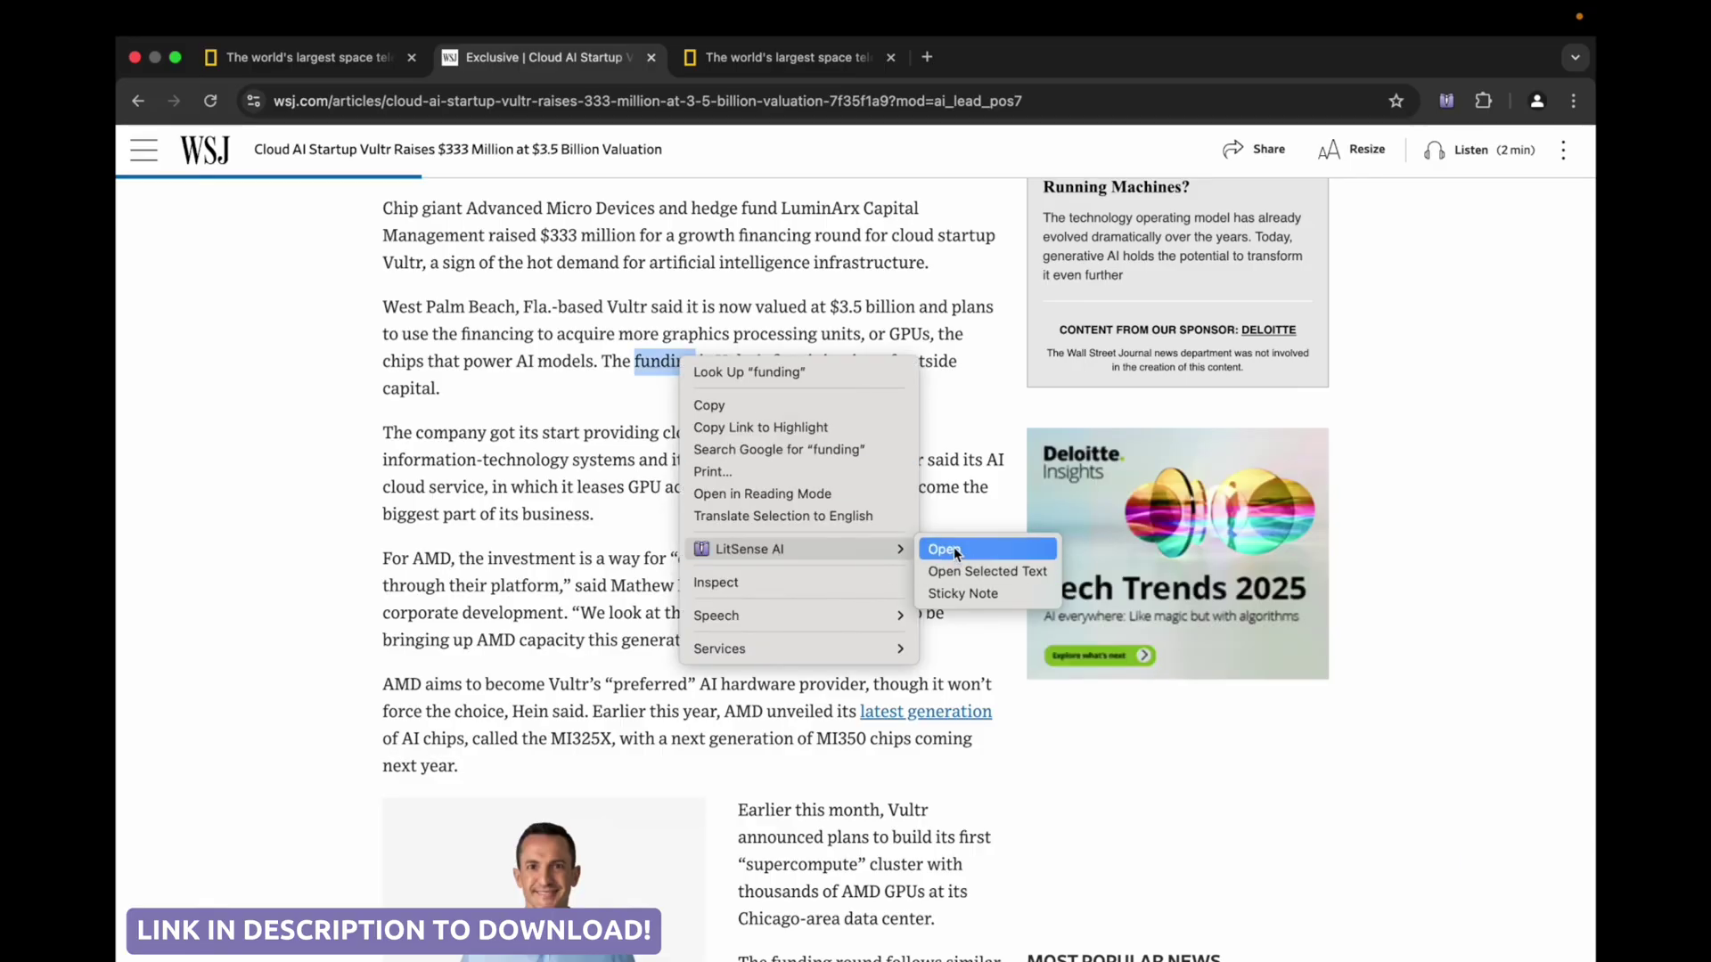
pyautogui.click(953, 547)
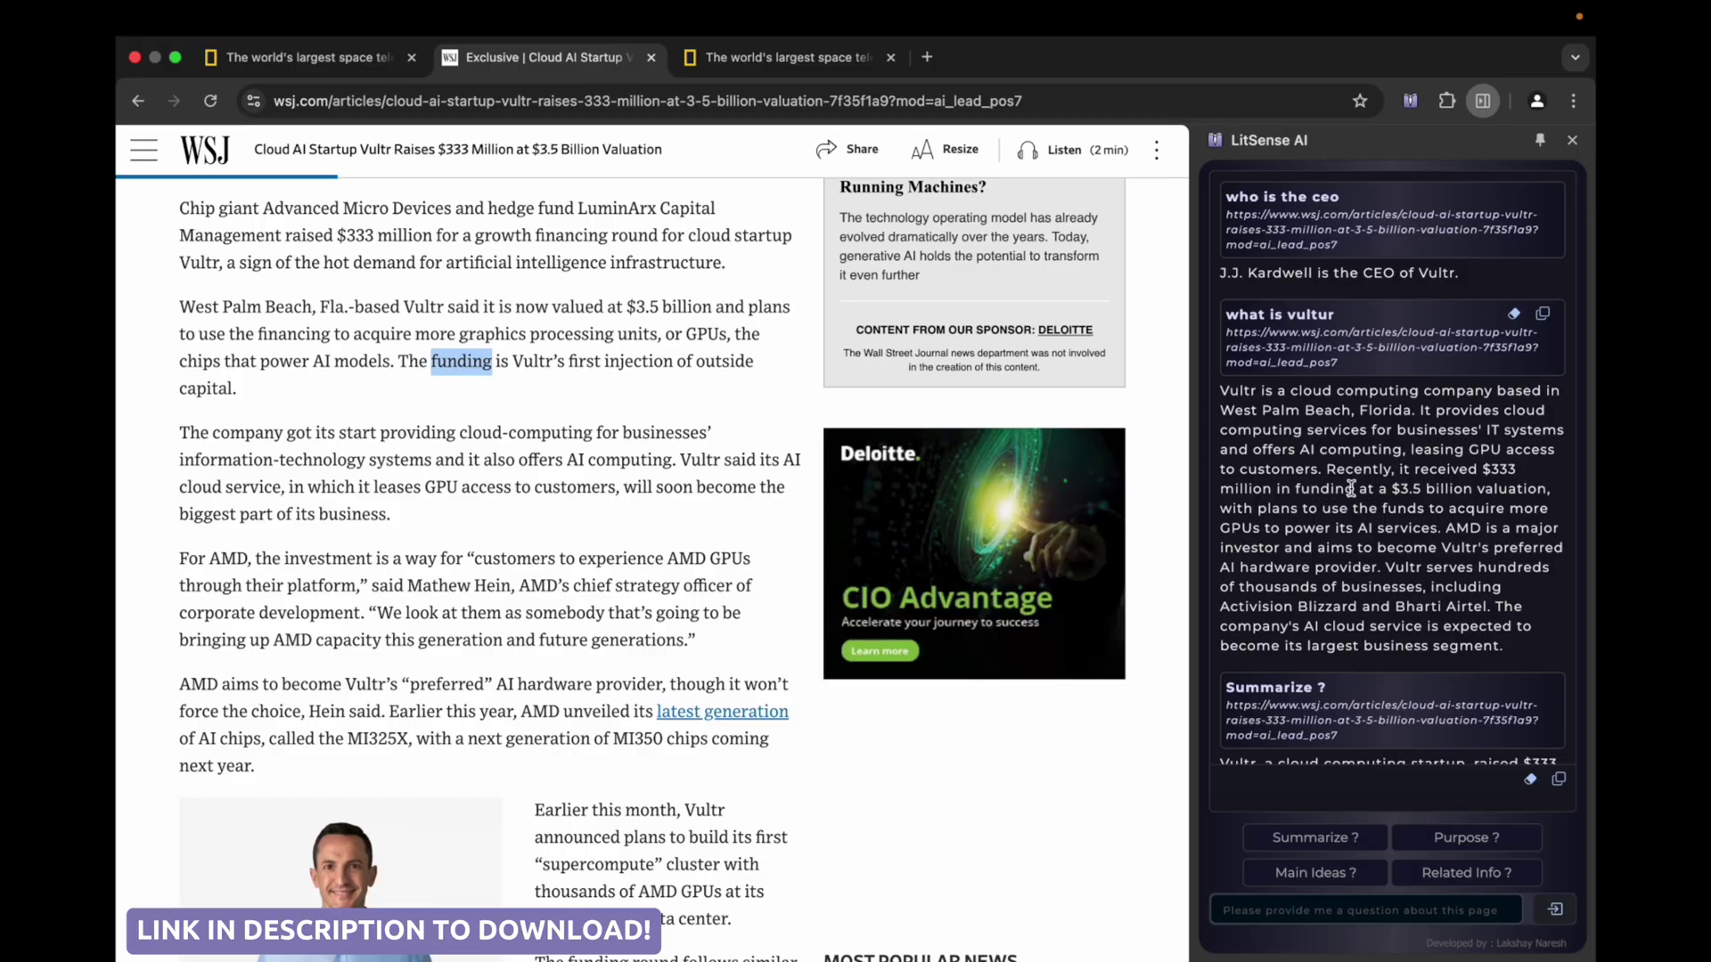
pyautogui.click(1515, 315)
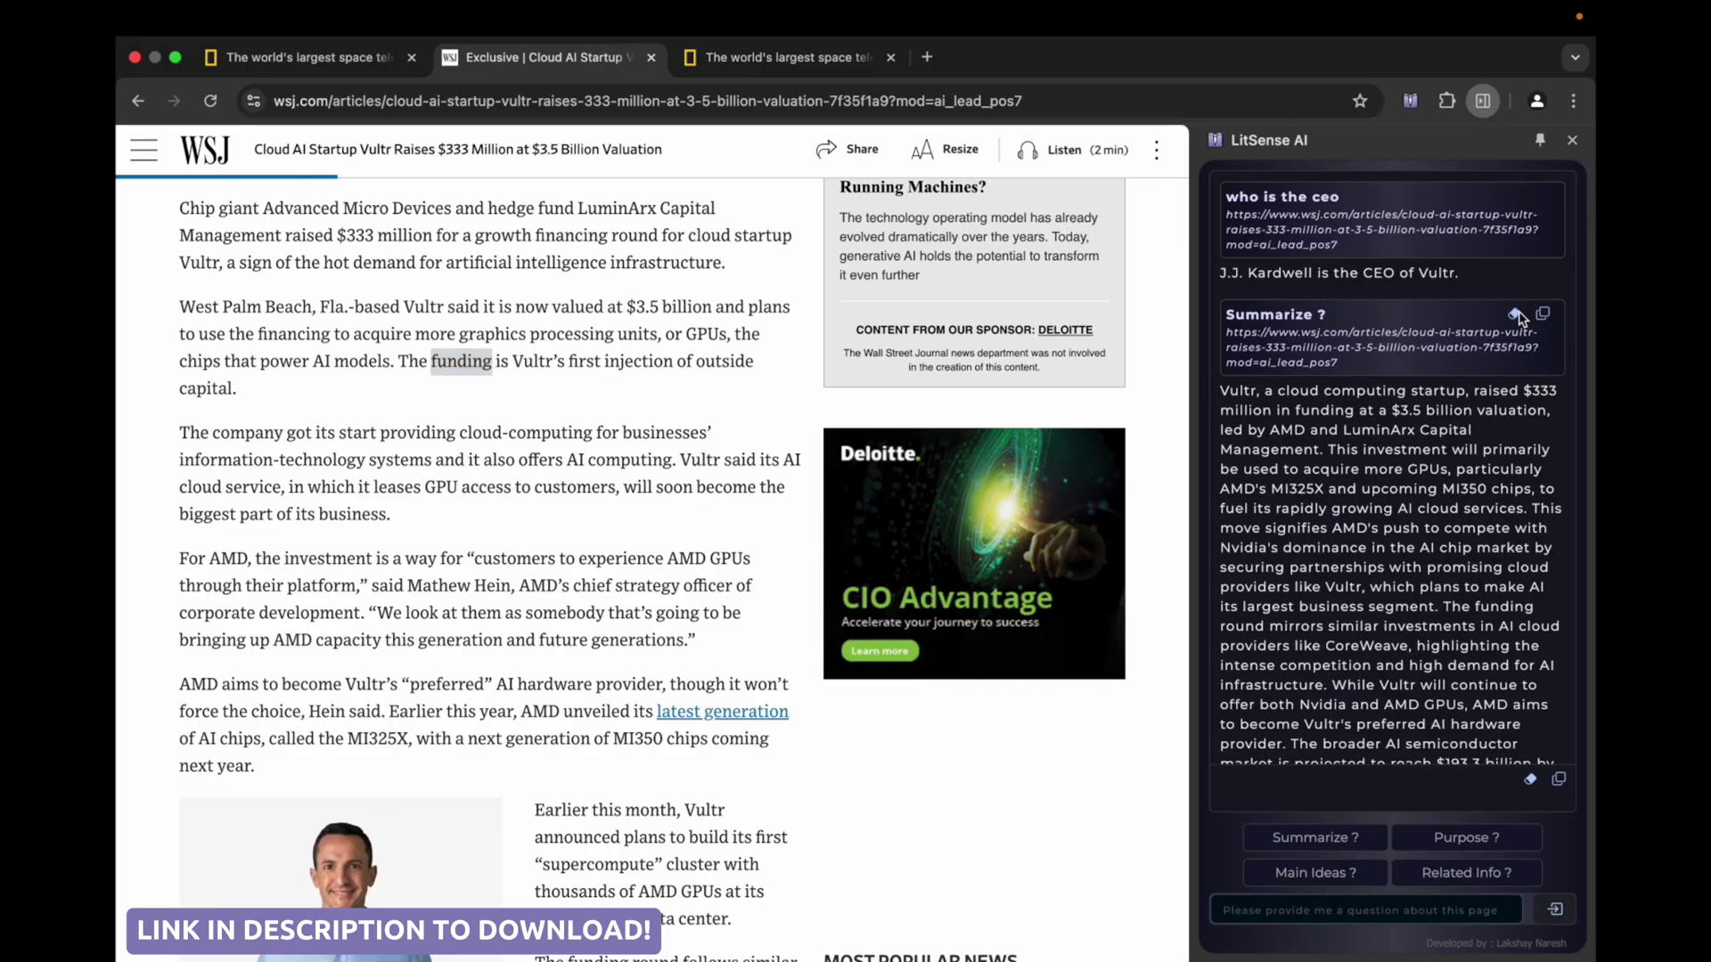
pyautogui.click(1516, 317)
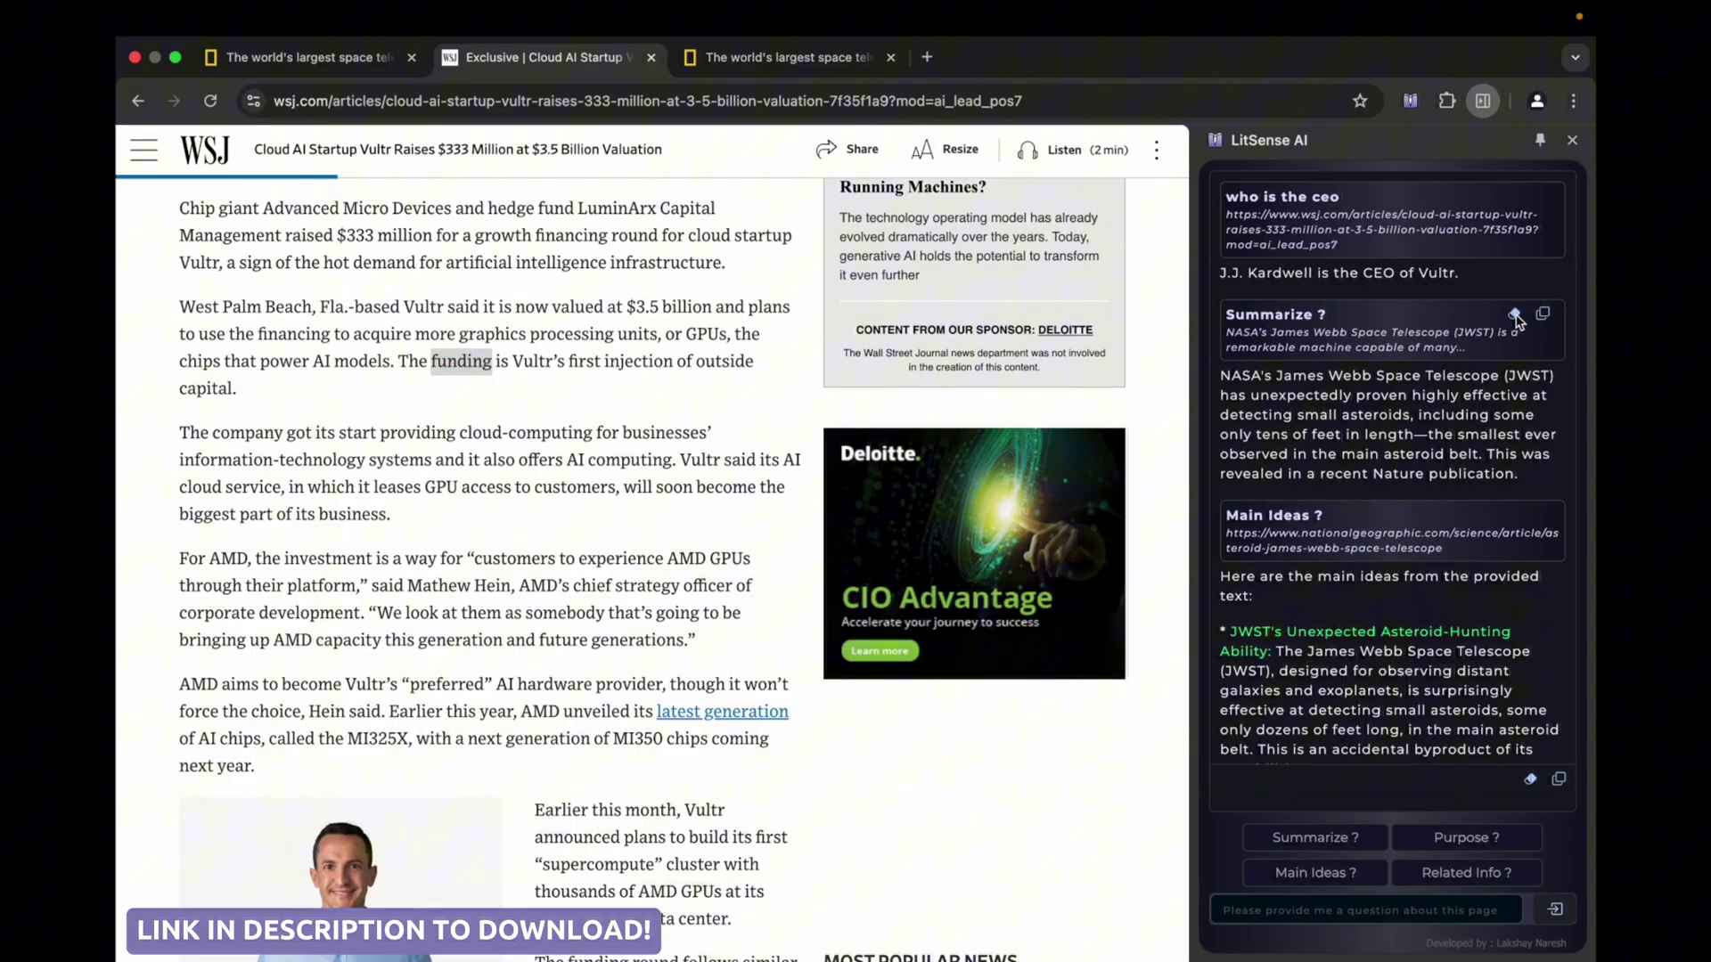
# Clear all answer cards, then start writing in a new sticky note below the GPU-access paragraph.
pyautogui.click(1531, 785)
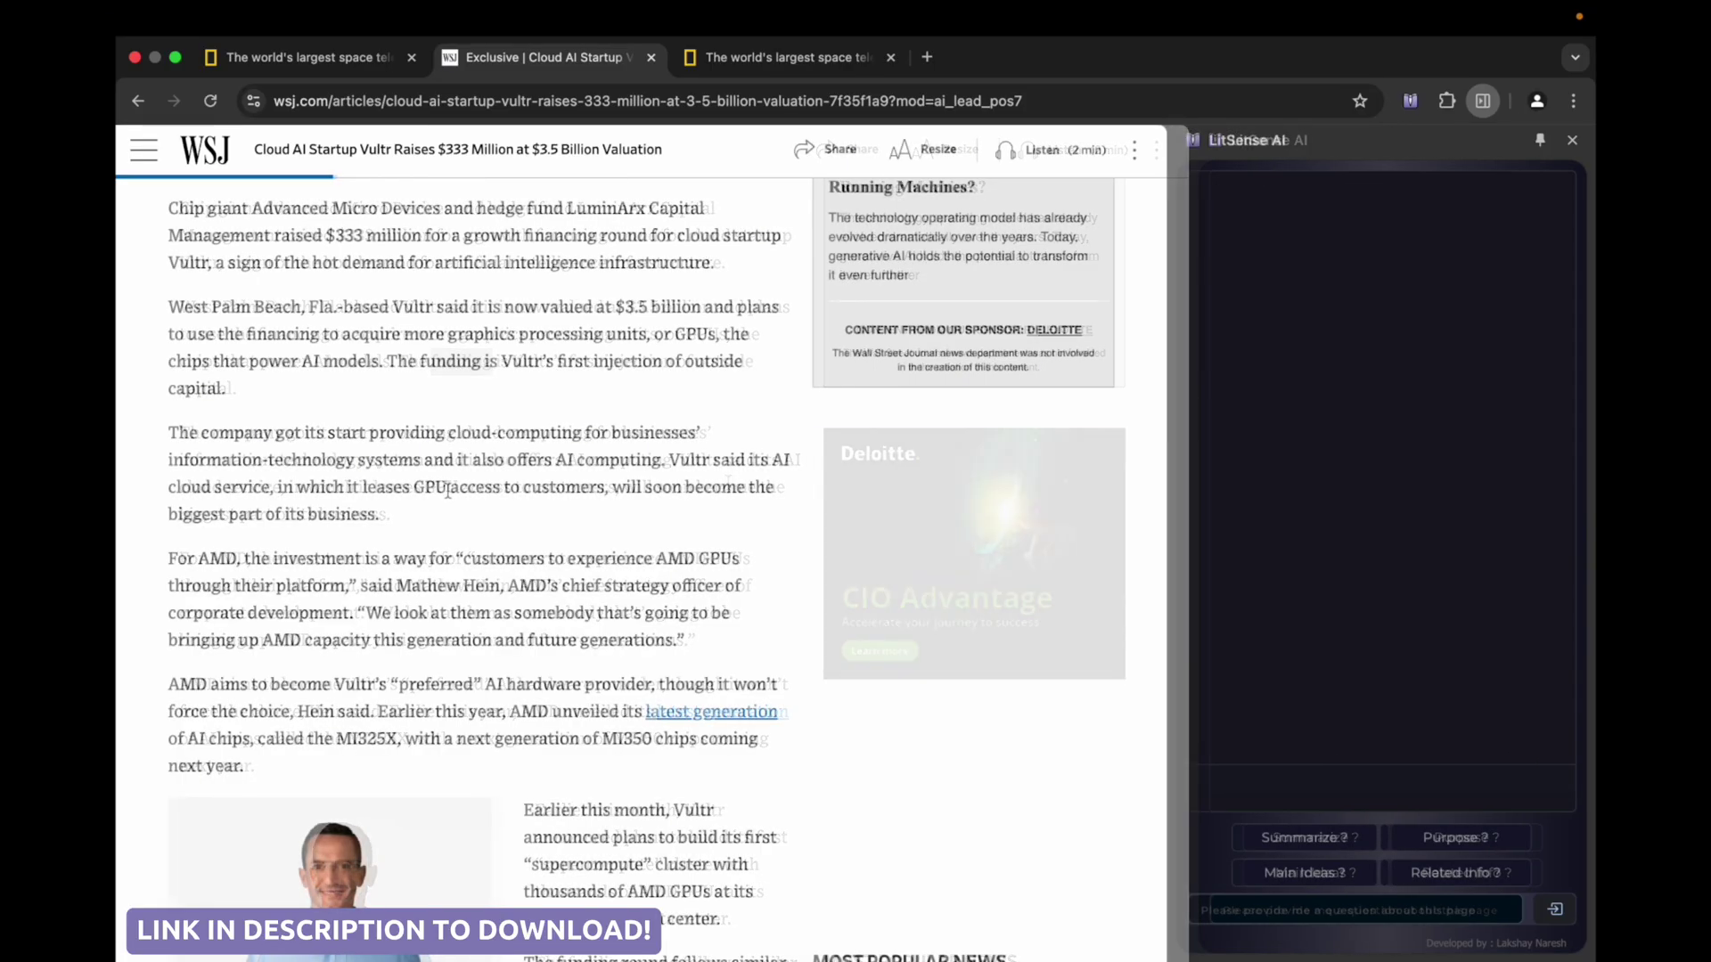
pyautogui.rightClick(447, 489)
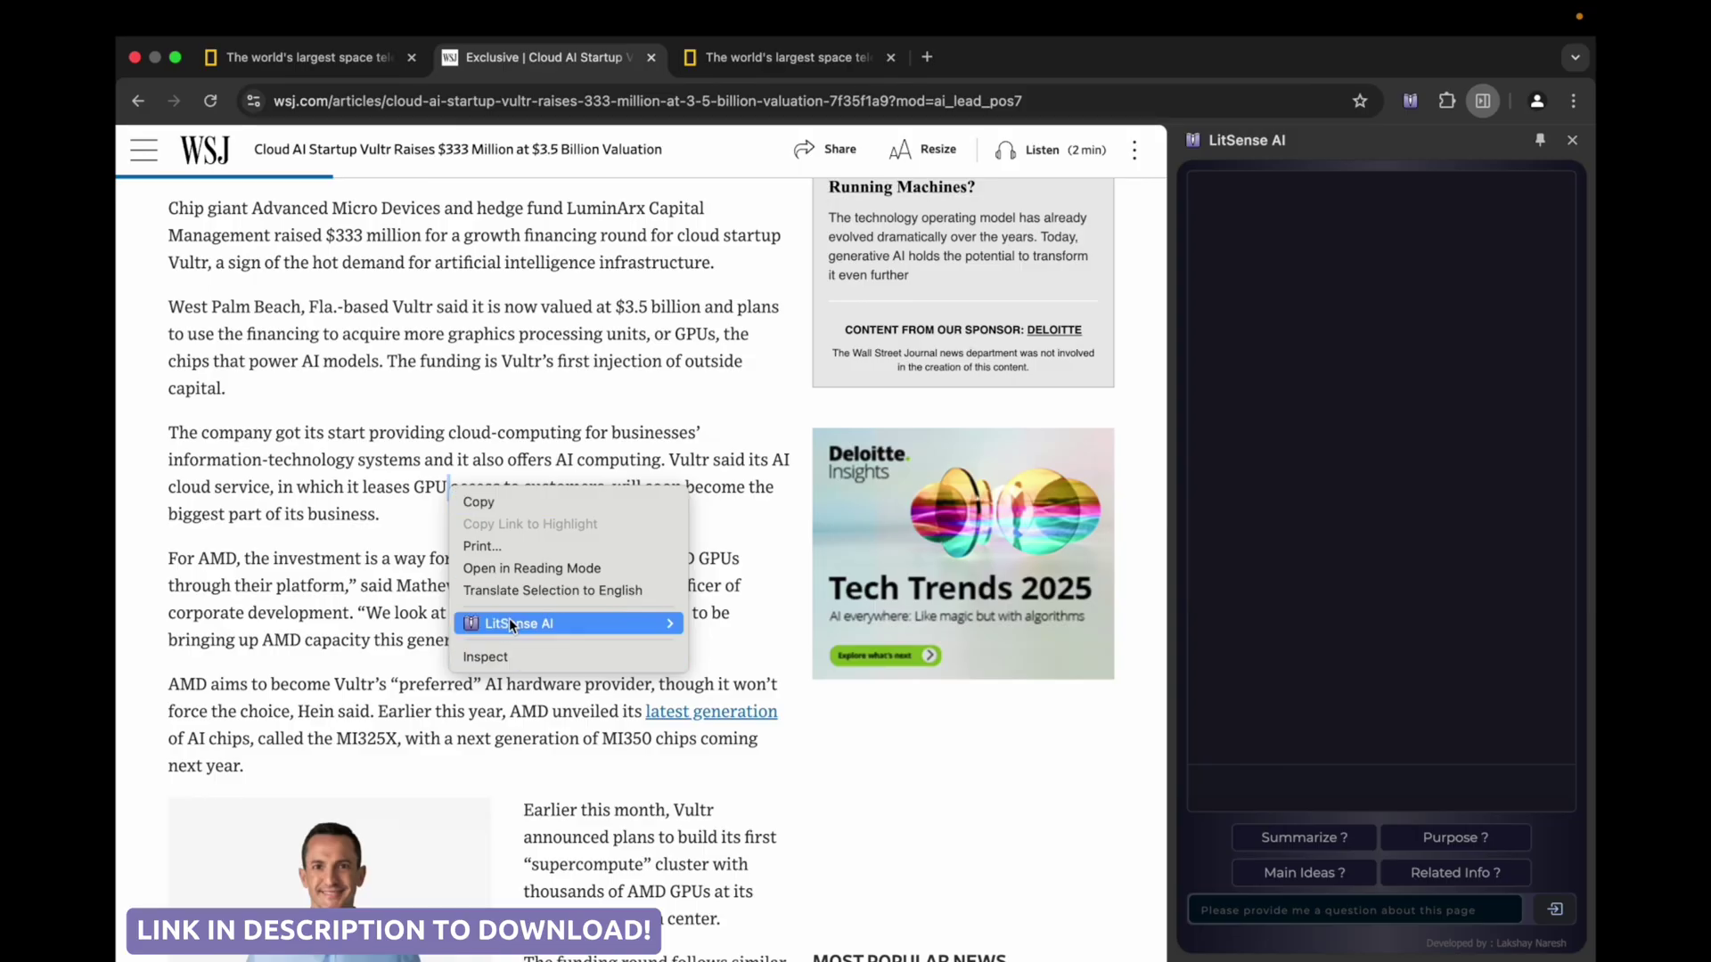
pyautogui.click(707, 670)
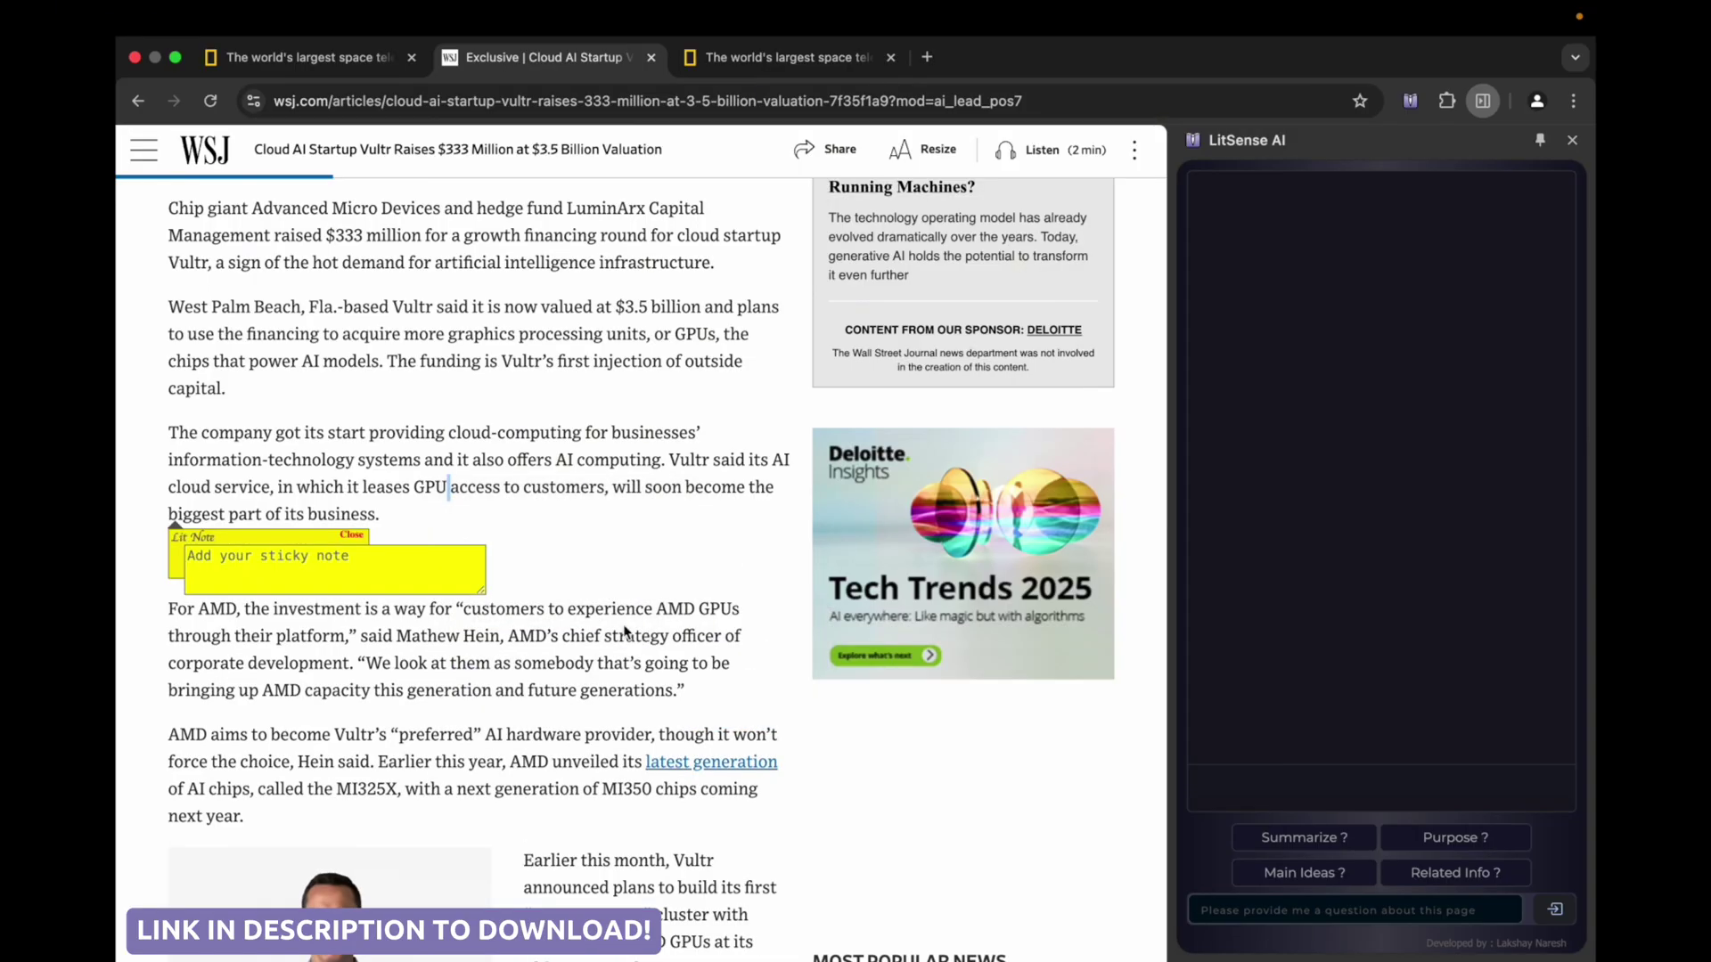
pyautogui.click(412, 572)
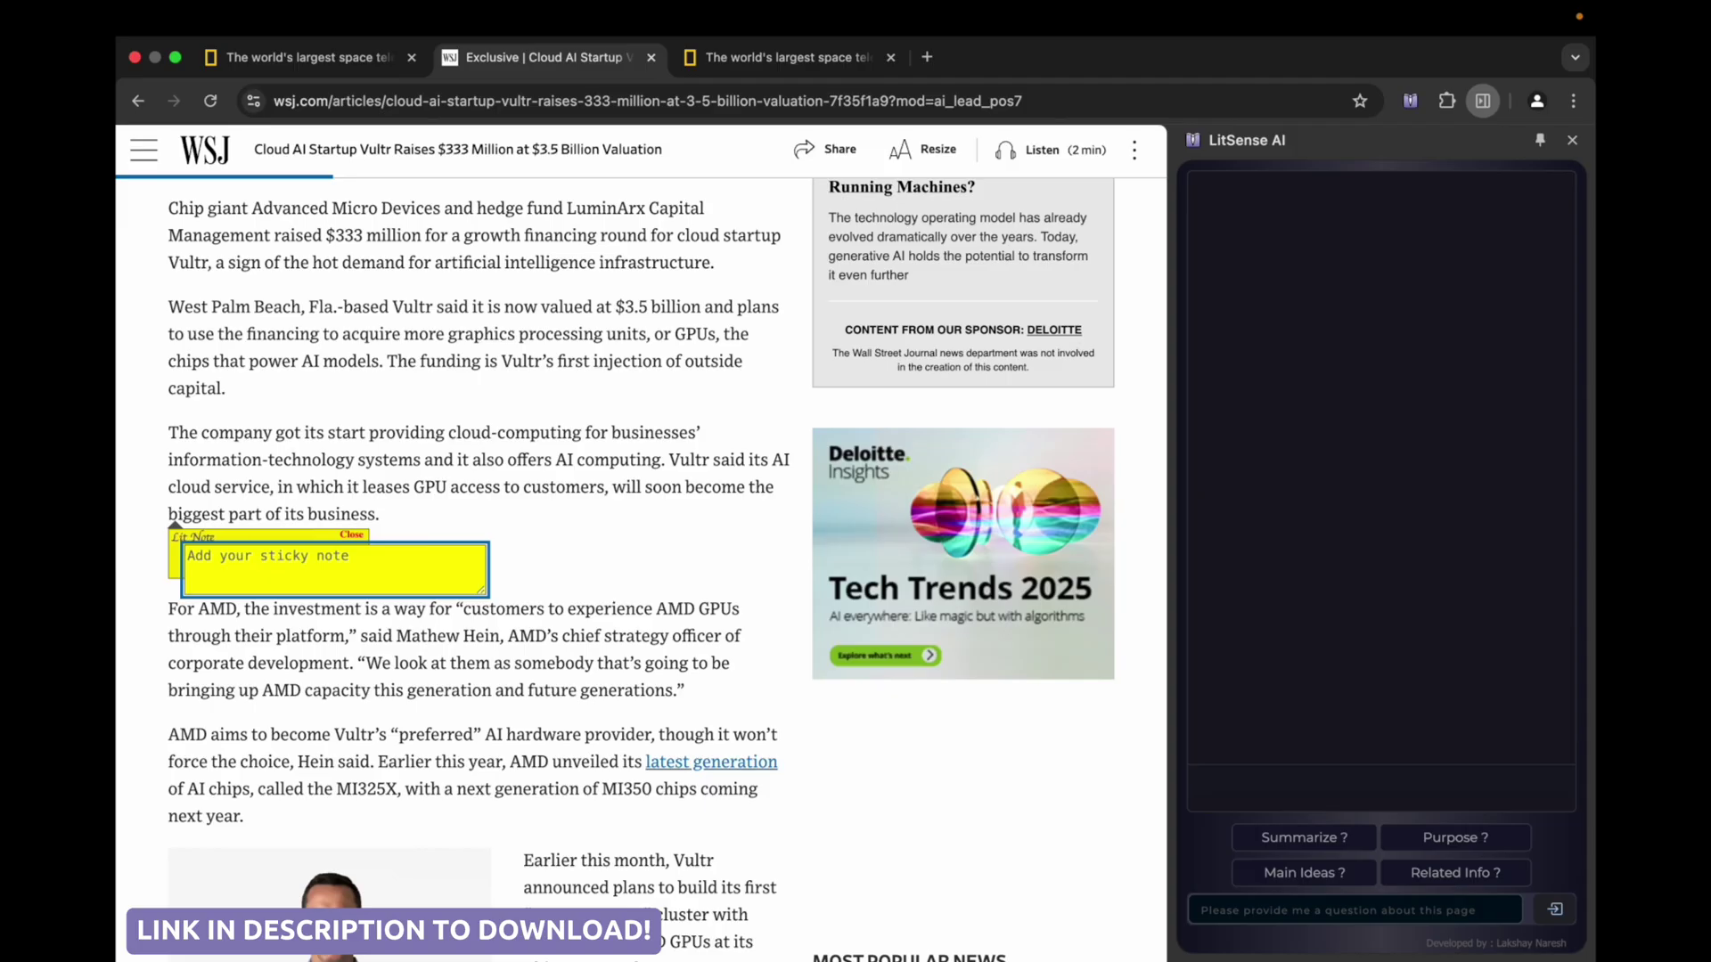